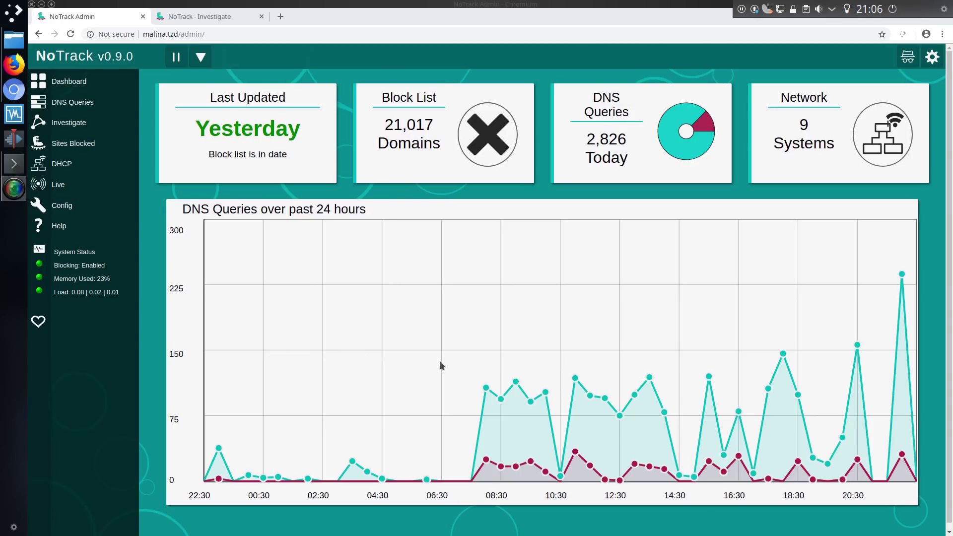
Pause blocking, then resume it and show the pause duration choices
mouse_move(492, 391)
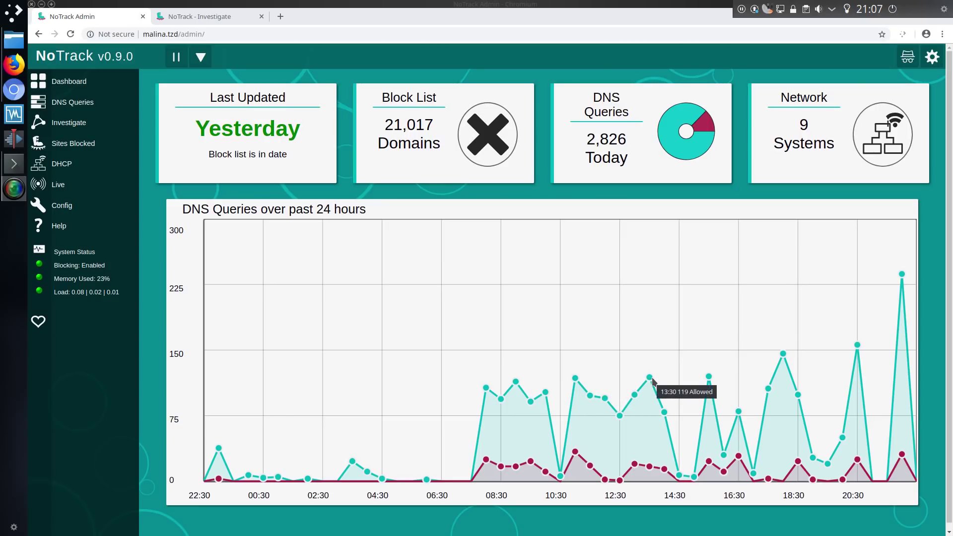
mouse_move(709, 464)
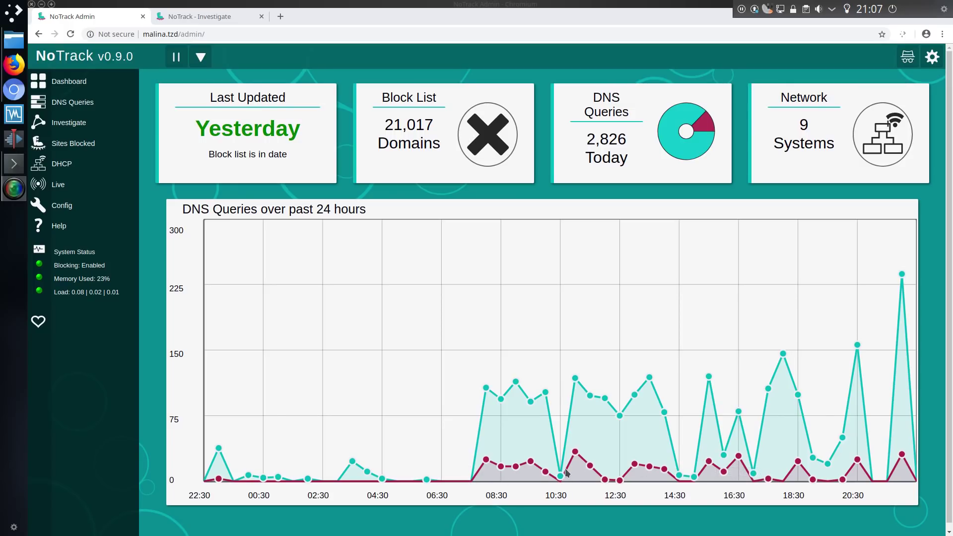
mouse_move(903, 276)
scroll(431, 423, down, 1)
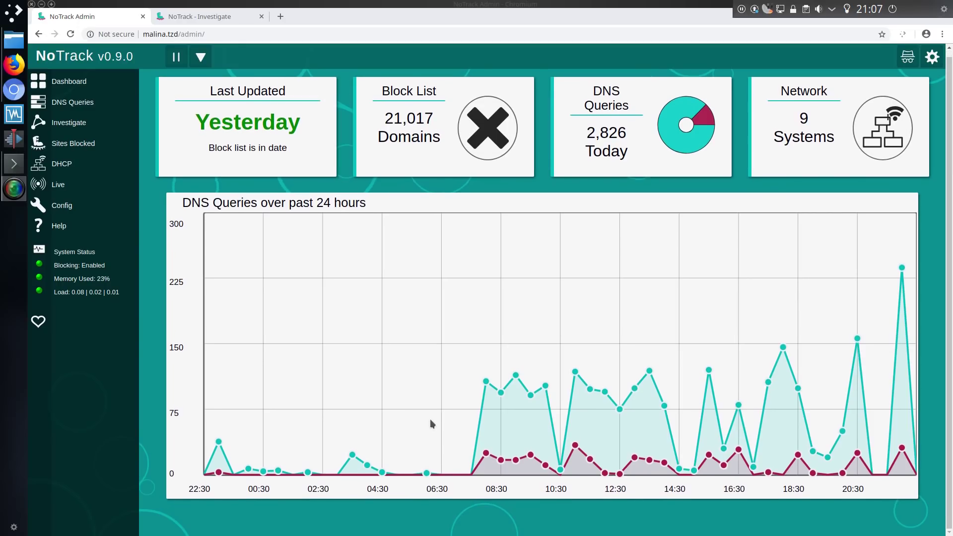
scroll(464, 517, up, 1)
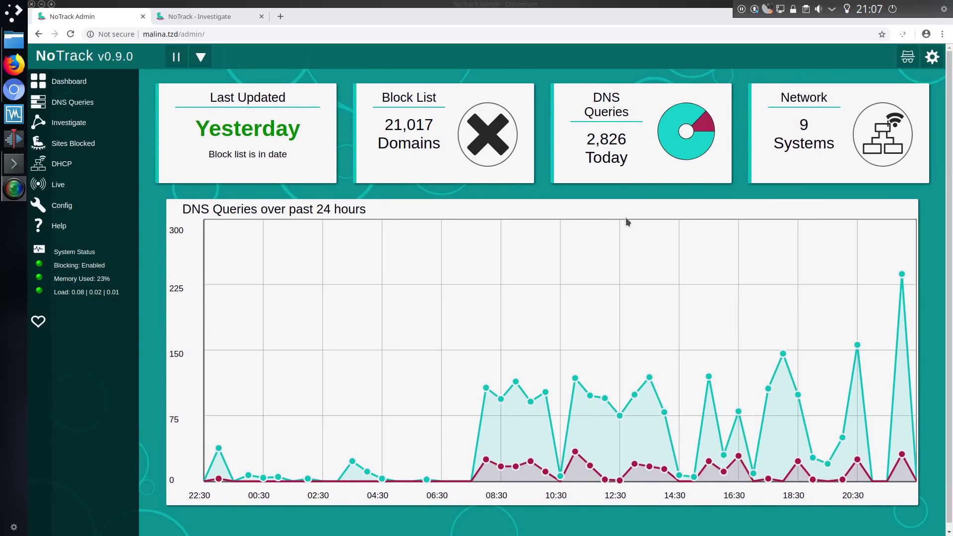
click(176, 58)
click(175, 62)
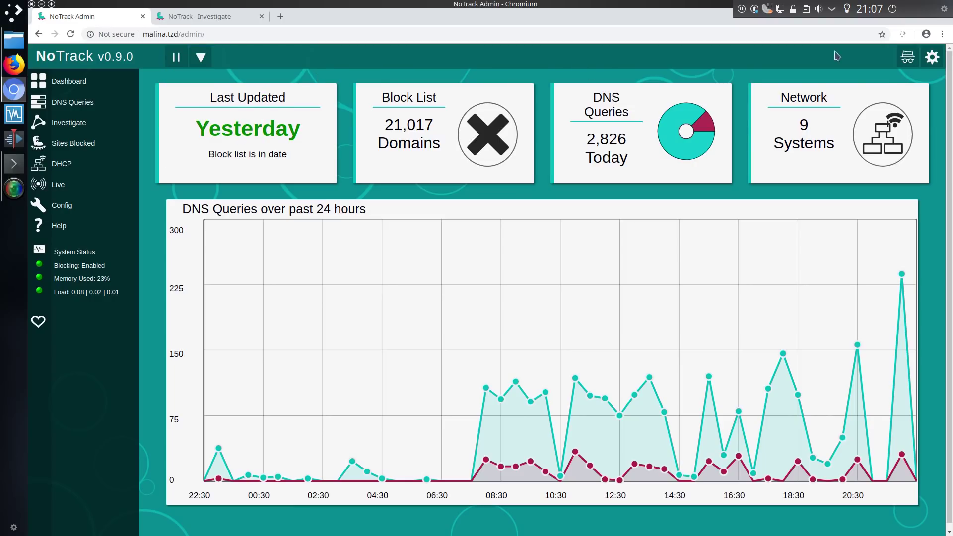
Update the block list from the system options menu
click(932, 56)
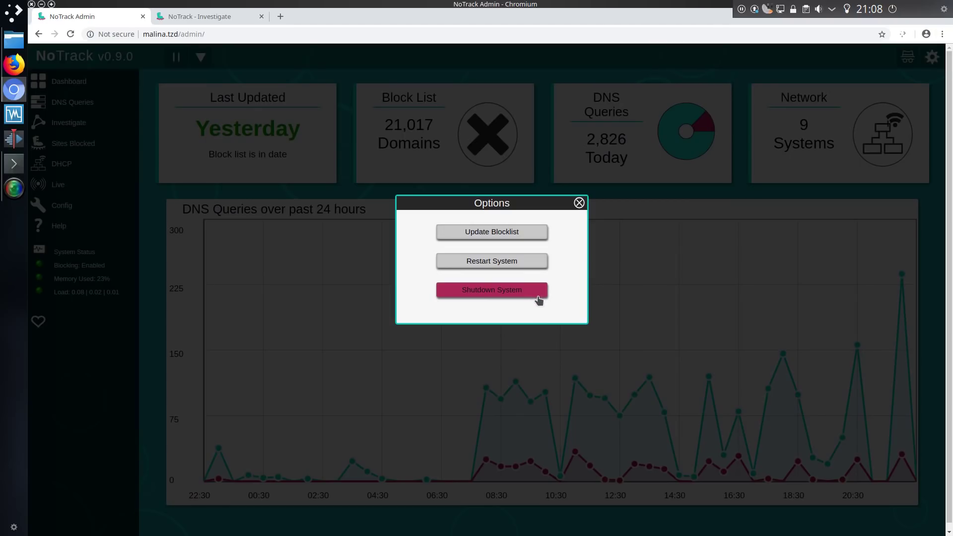
click(522, 236)
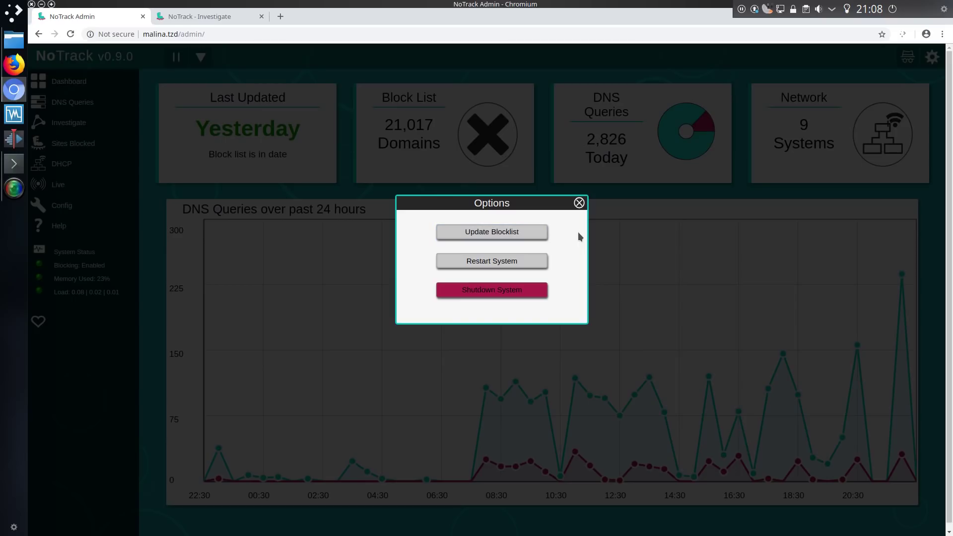
click(579, 204)
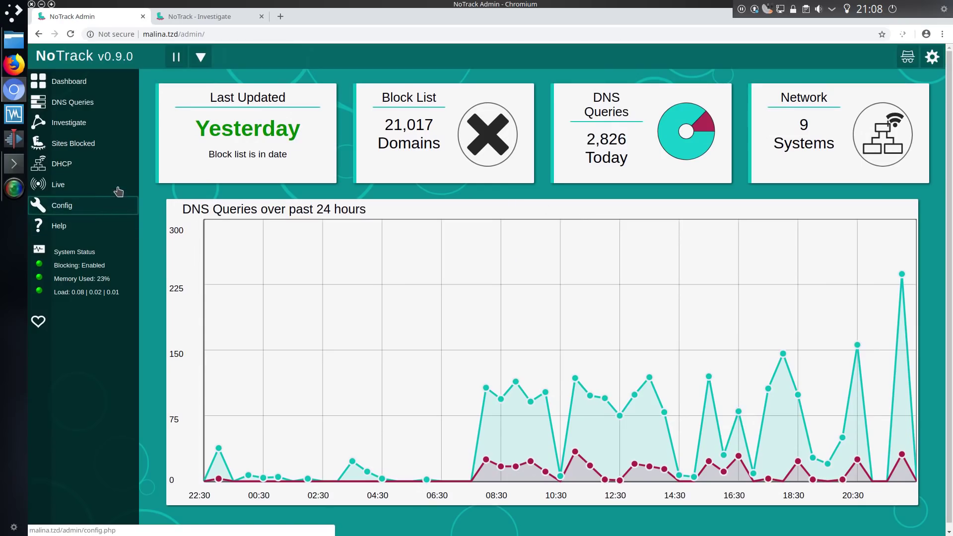
Investigate bbc.co.uk, view its raw WHOIS record, then clear the domain search field
click(91, 125)
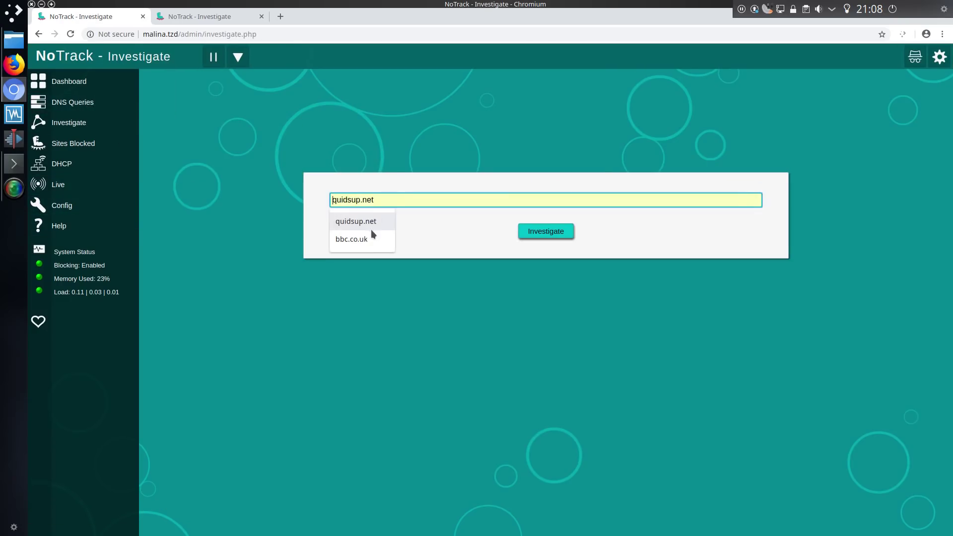
click(365, 233)
click(549, 236)
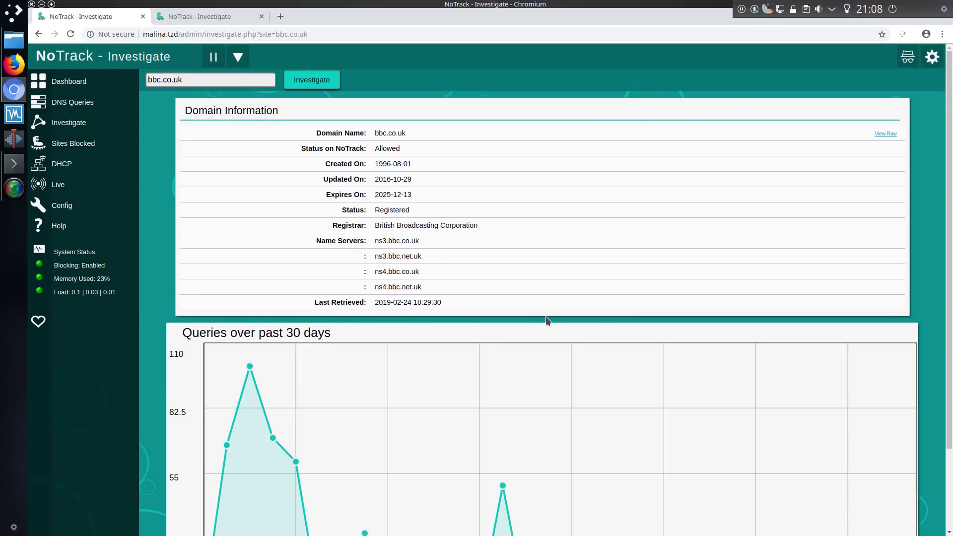
scroll(541, 315, down, 2)
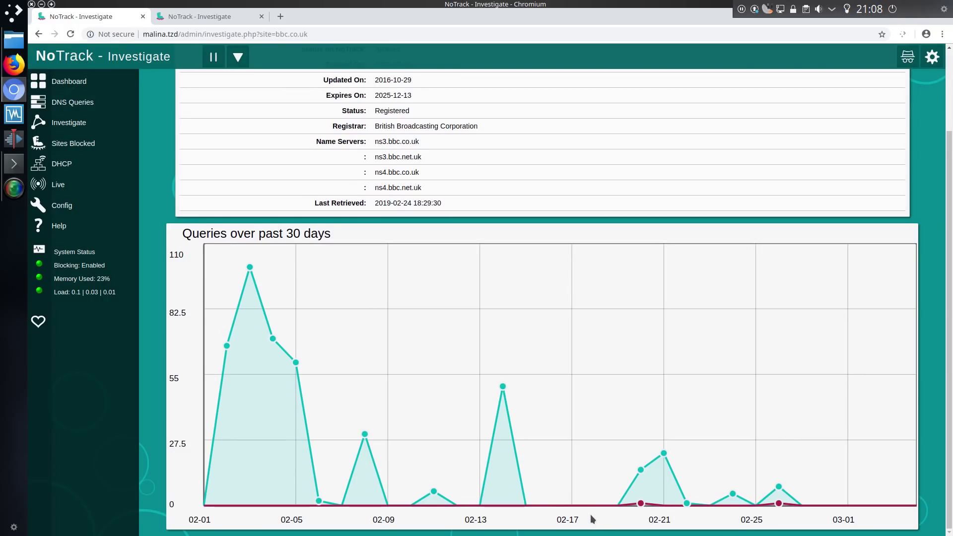
scroll(591, 514, up, 2)
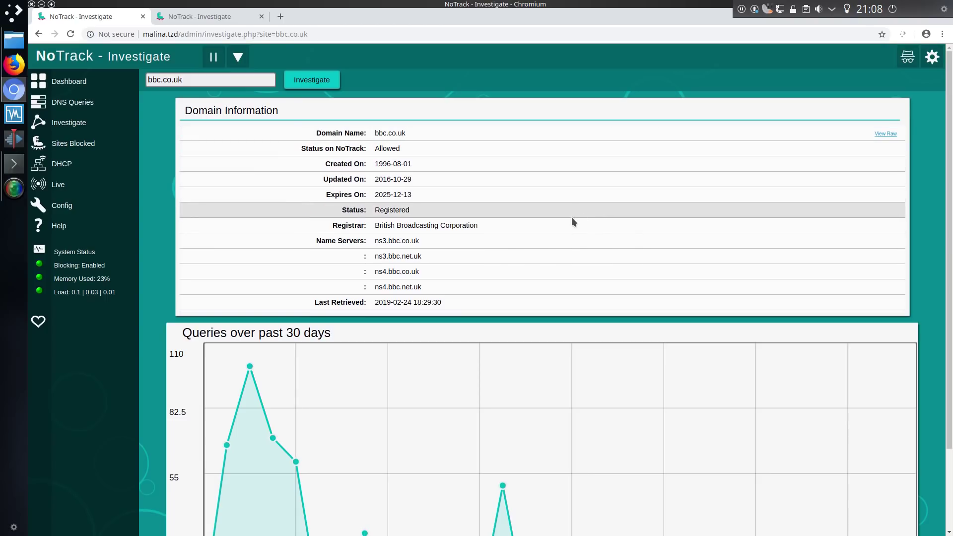
click(885, 134)
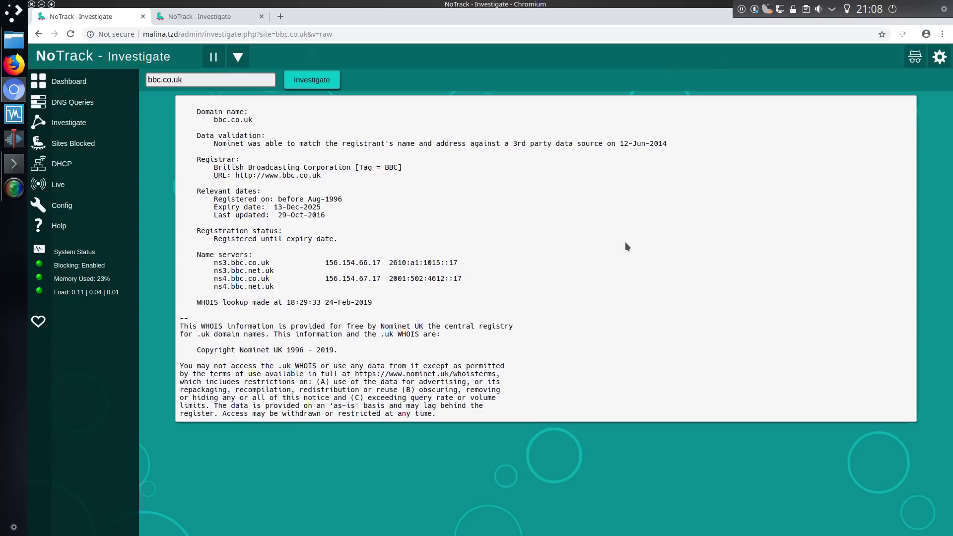
click(250, 81)
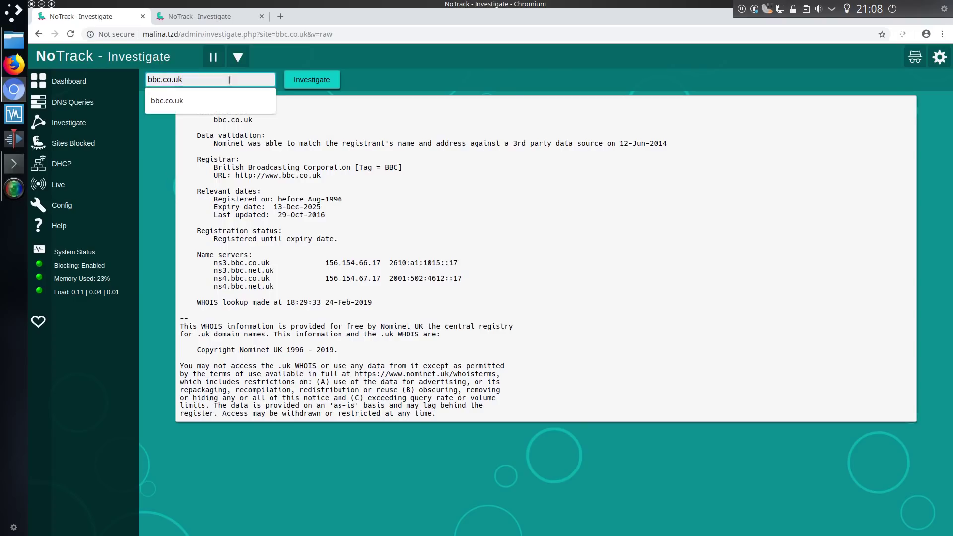
double_click(192, 80)
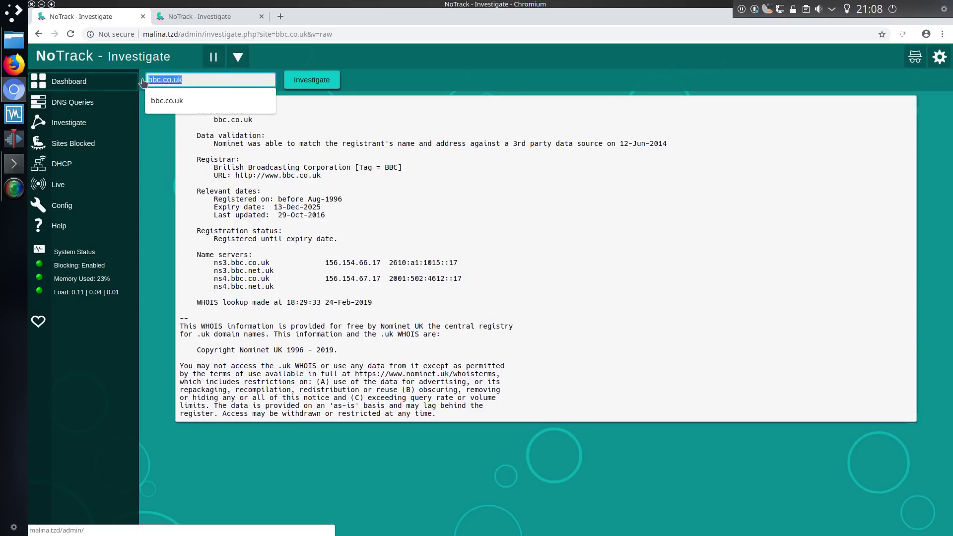
key(BackSpace)
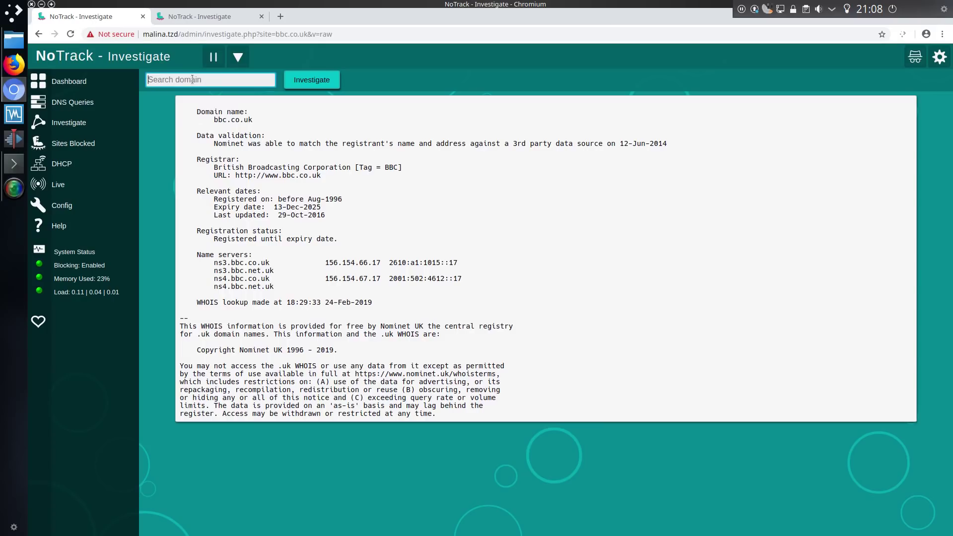
Look up 207.net and mkt1800.com, viewing each raw WHOIS record, then return to mkt1800.com's summary
click(39, 34)
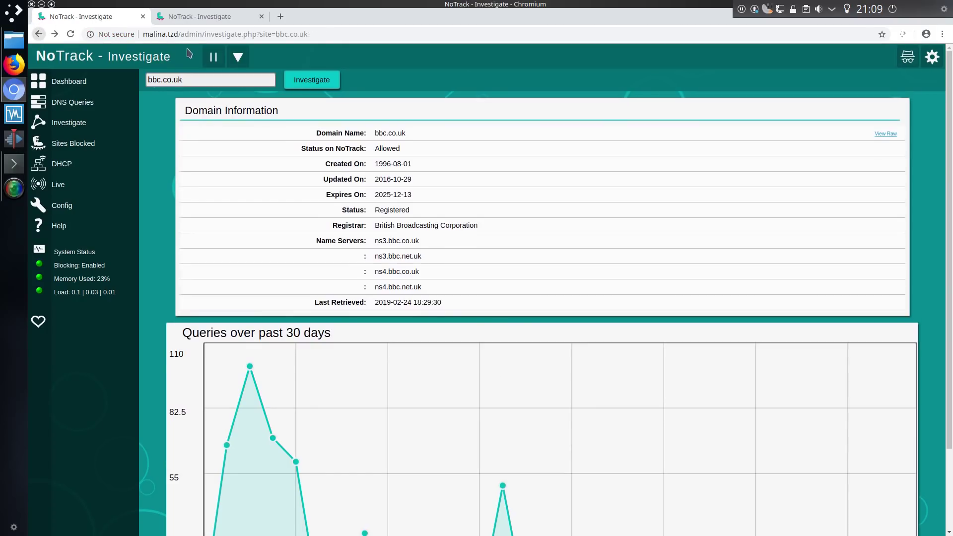
text(2)
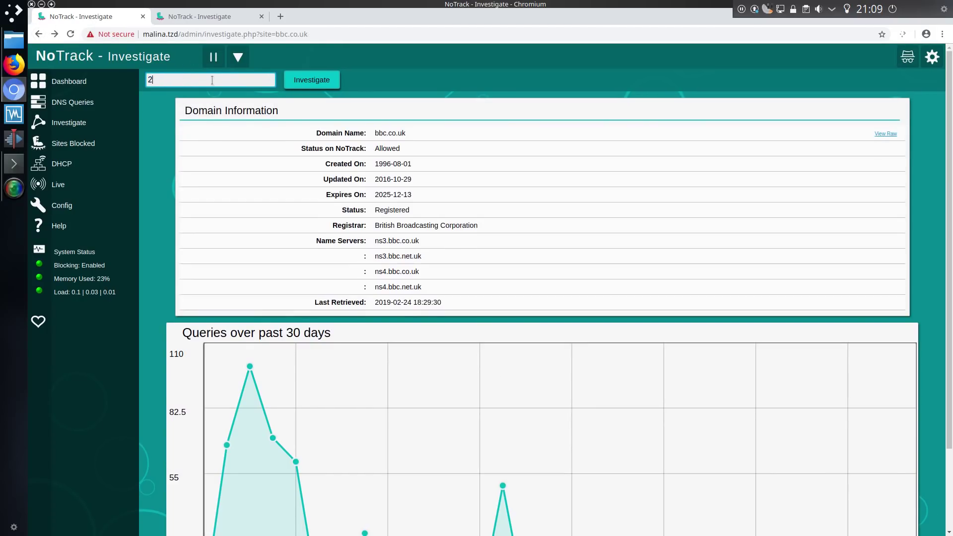
text(07.net)
click(288, 83)
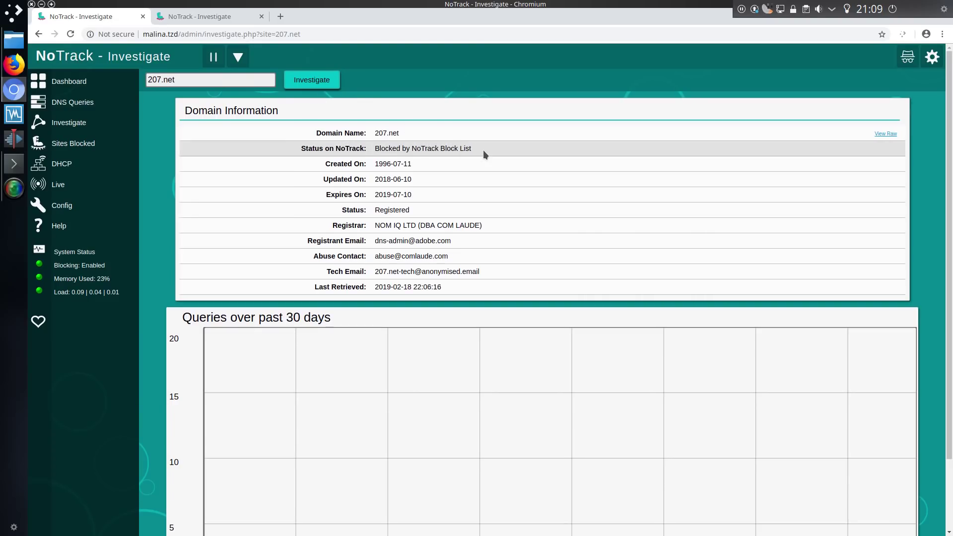
click(885, 134)
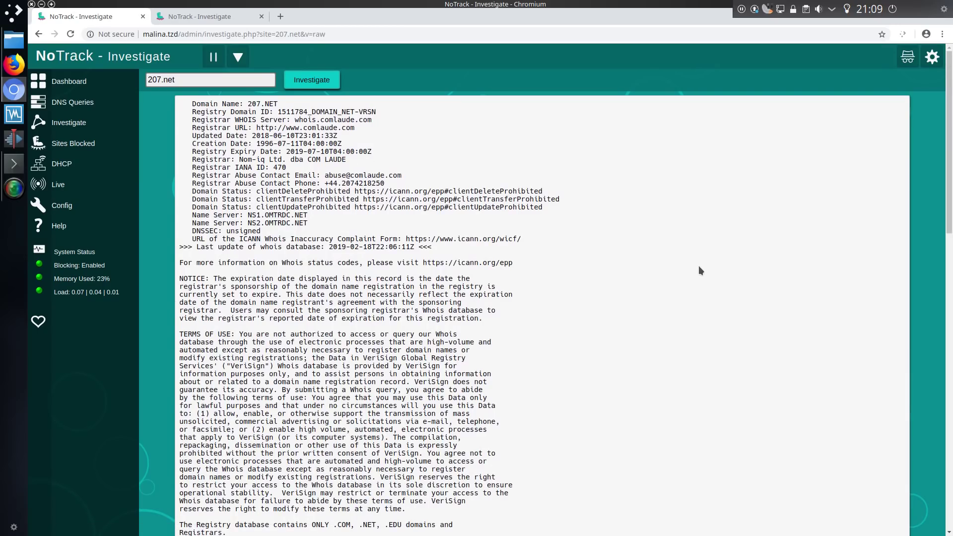
scroll(698, 267, down, 10)
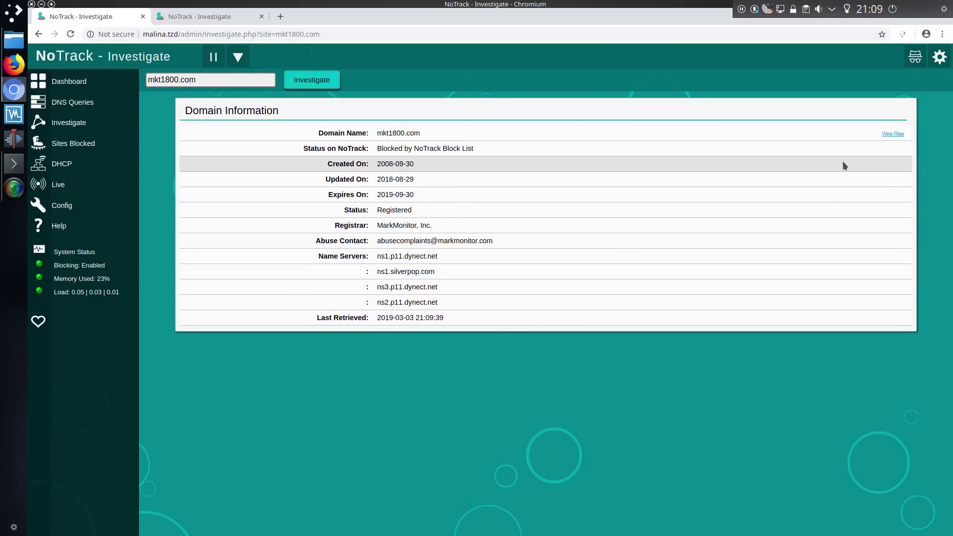
click(893, 134)
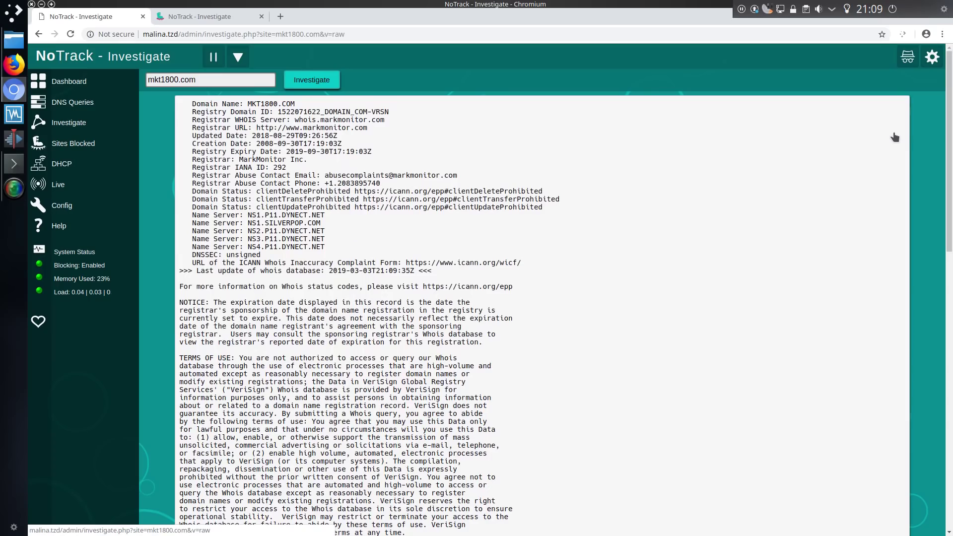
key(alt+Left)
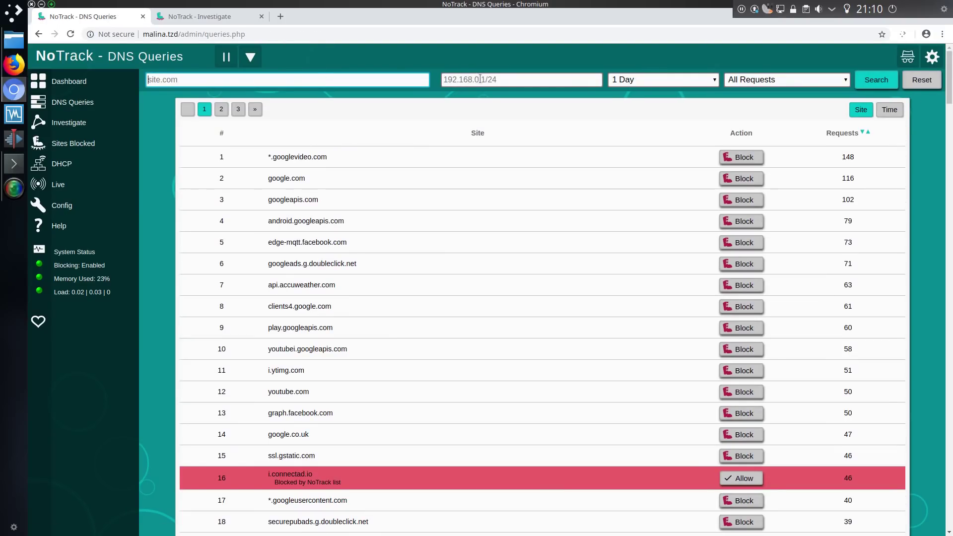
Keep the DNS Queries time range at 1 Day, then tile and re-maximize the browser window
click(673, 80)
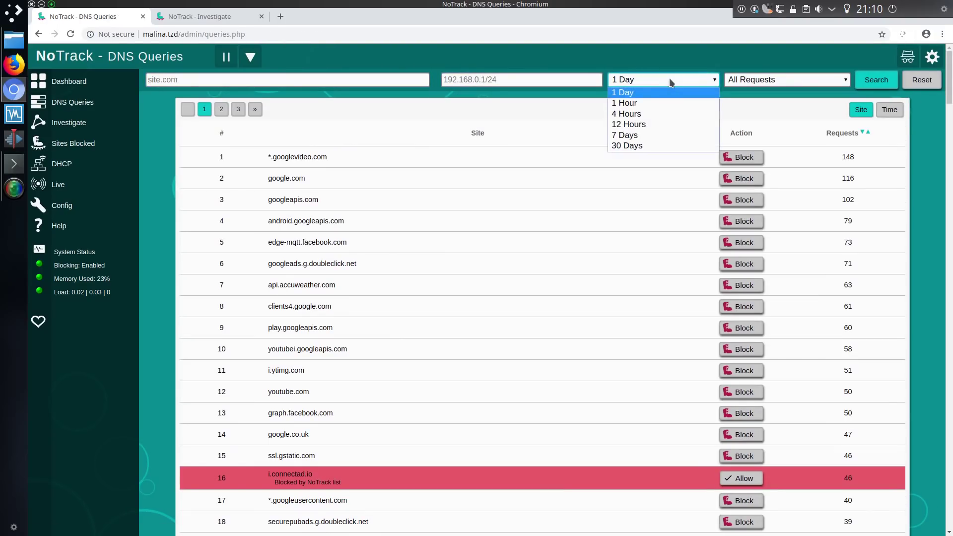
click(746, 92)
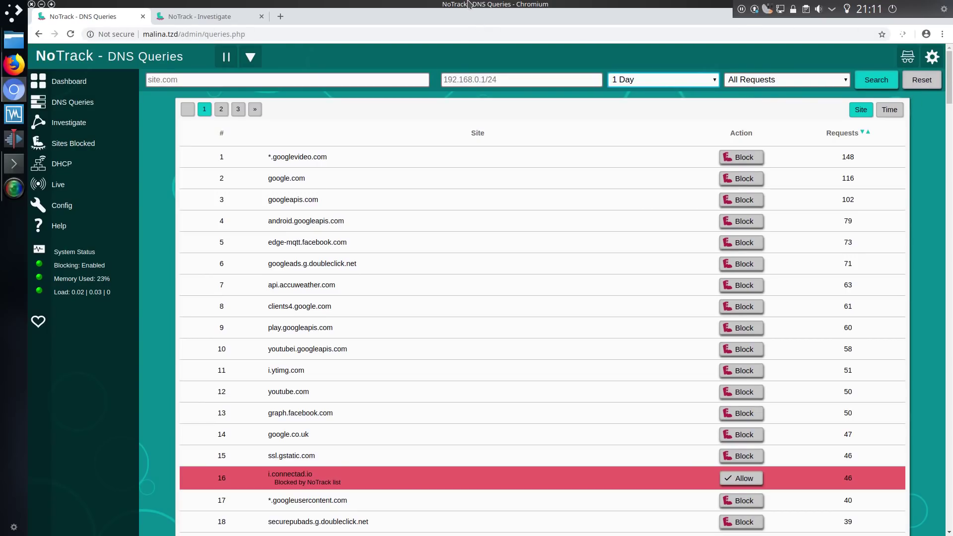
drag(472, 5, 949, 207)
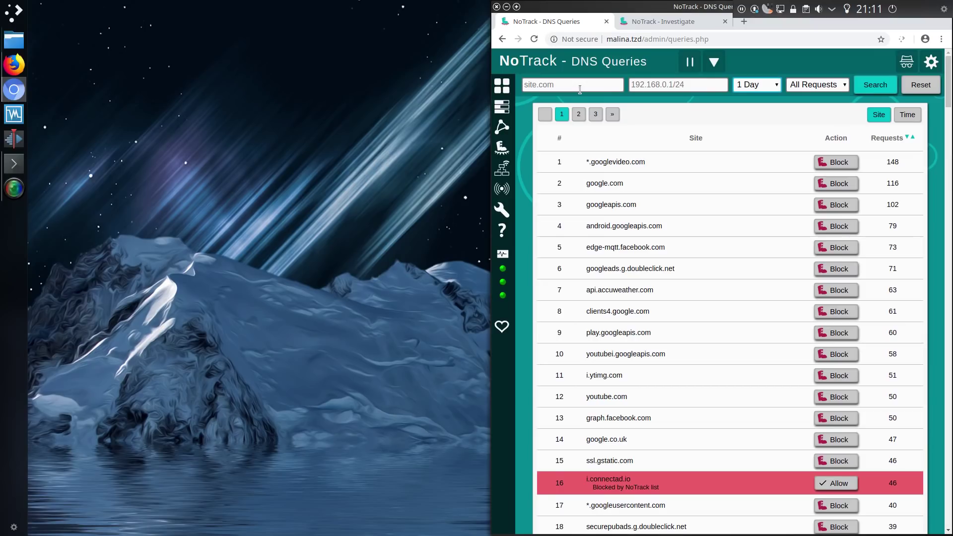
double_click(639, 7)
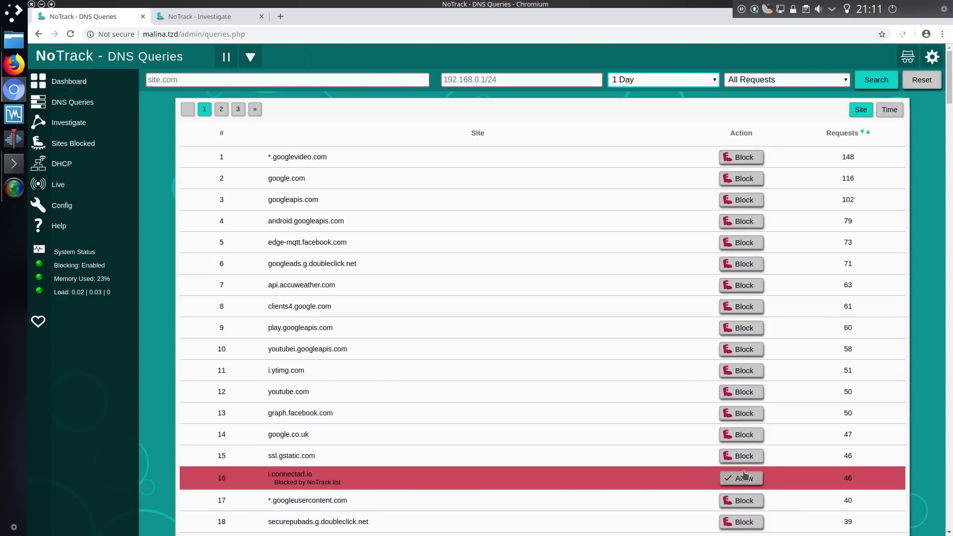
Open google.com's report options and check it on VirusTotal, then close that page
click(744, 183)
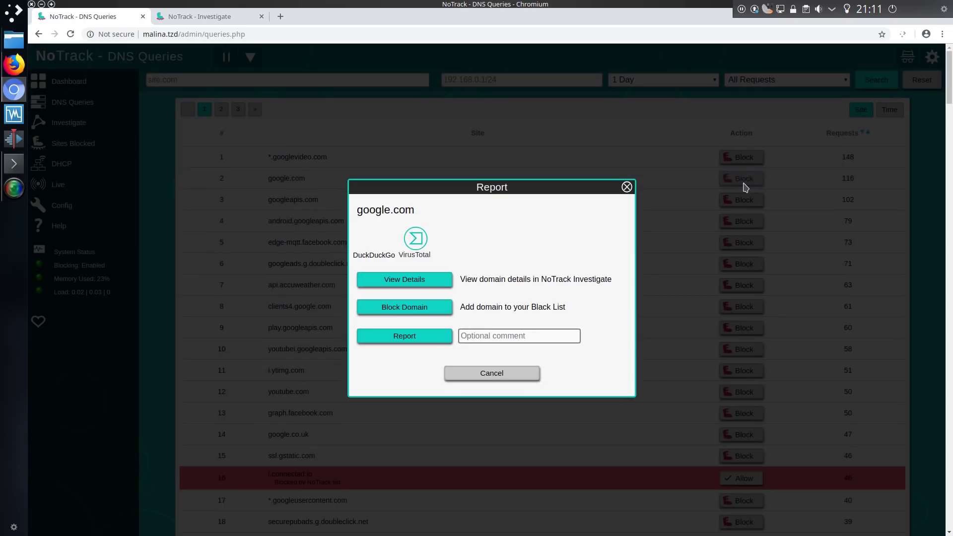
click(421, 240)
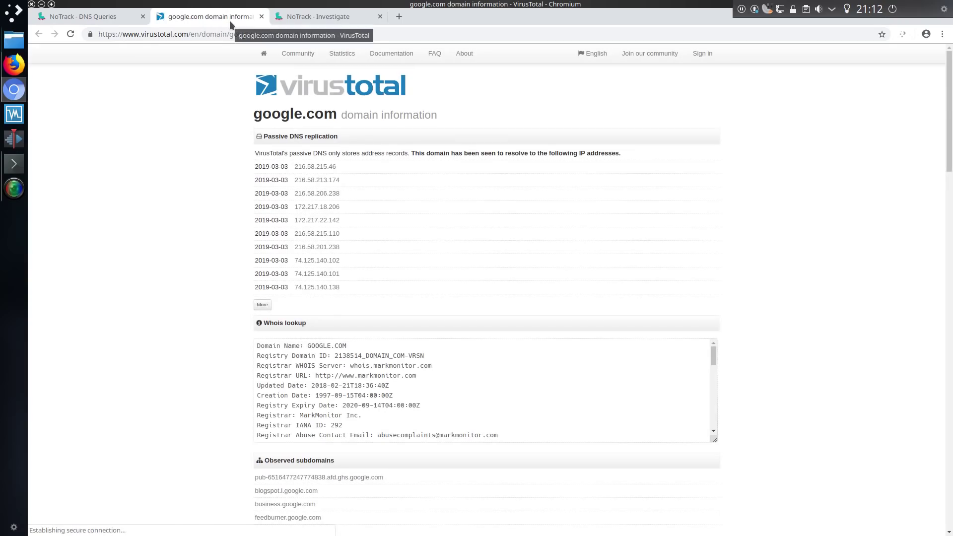
click(262, 17)
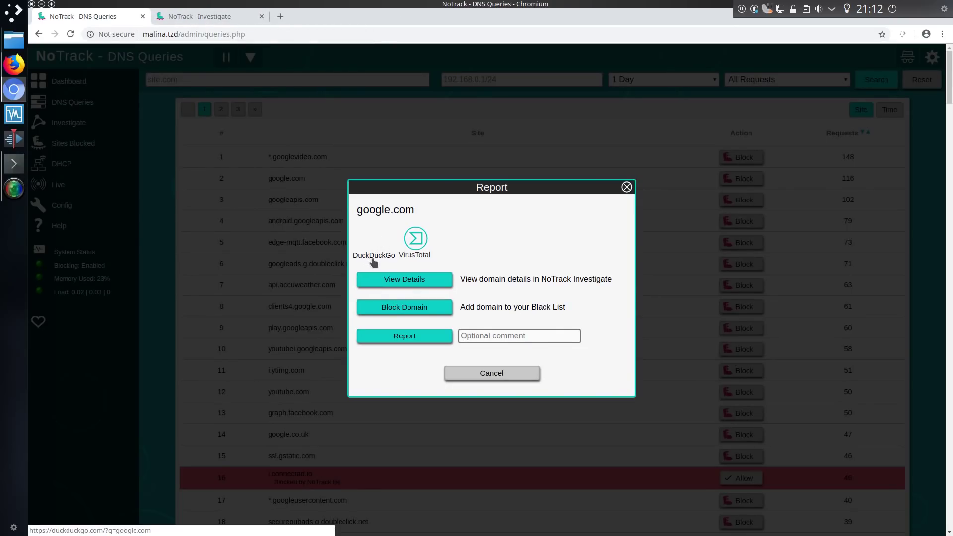
Add google.com to the black list, remove it again, and return to DNS Queries
click(411, 306)
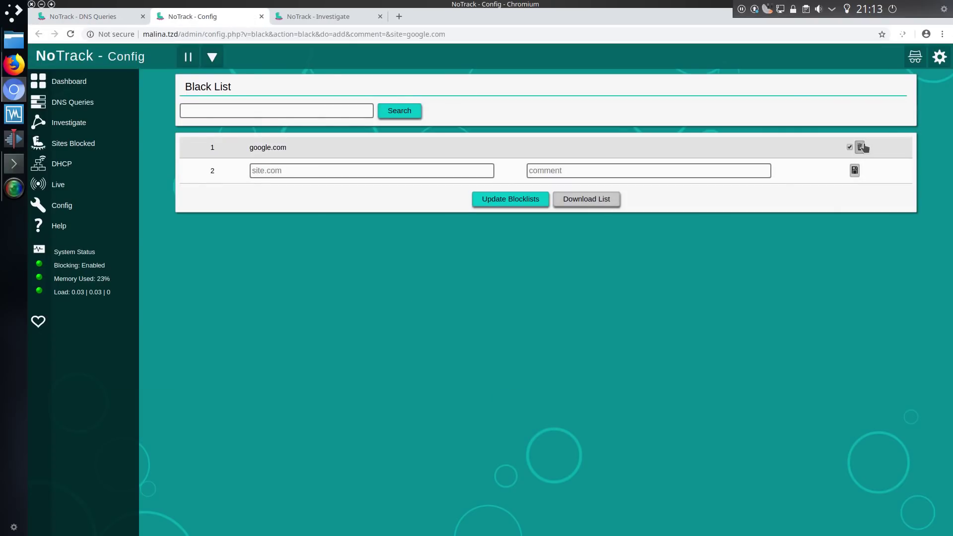
click(860, 147)
key(ctrl+Page_Up)
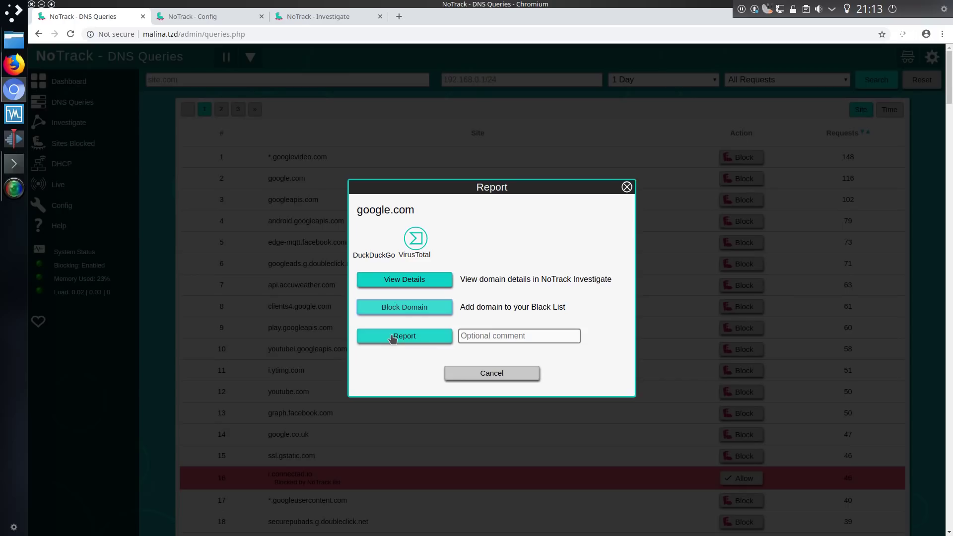
Dismiss google.com's report and whitelist the entire blocked i.connectad.io domain
click(506, 374)
scroll(749, 348, down, 3)
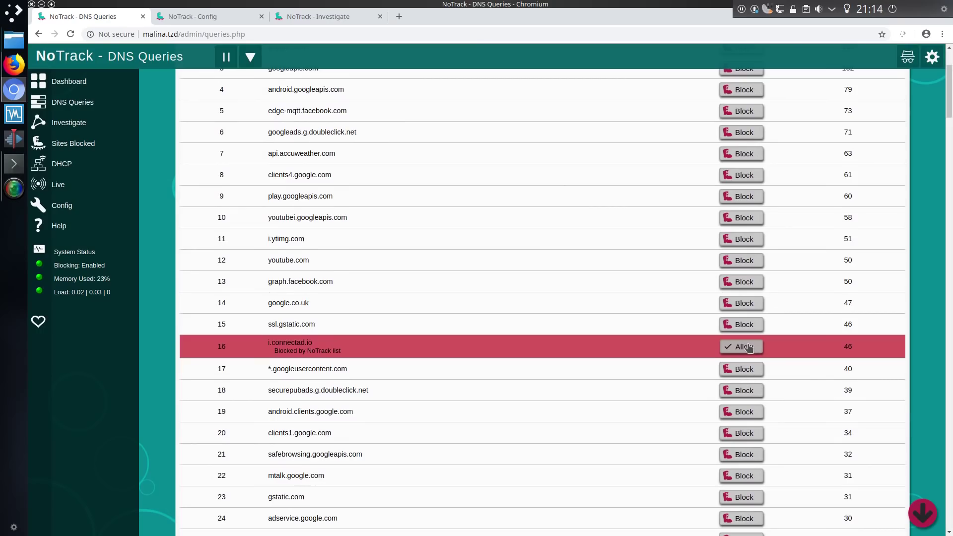
click(749, 349)
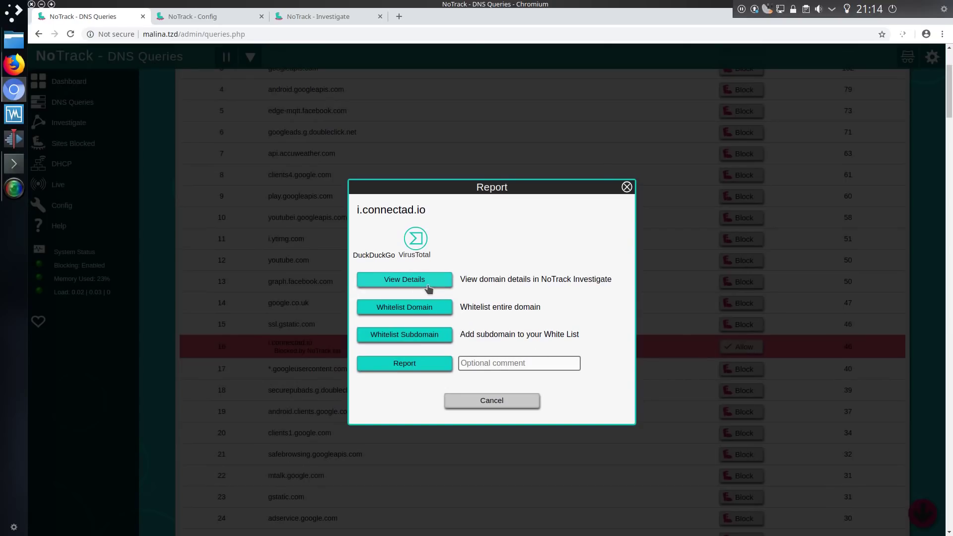
click(436, 316)
Switch the DNS Queries list to time order and scroll through the individual queries
click(883, 111)
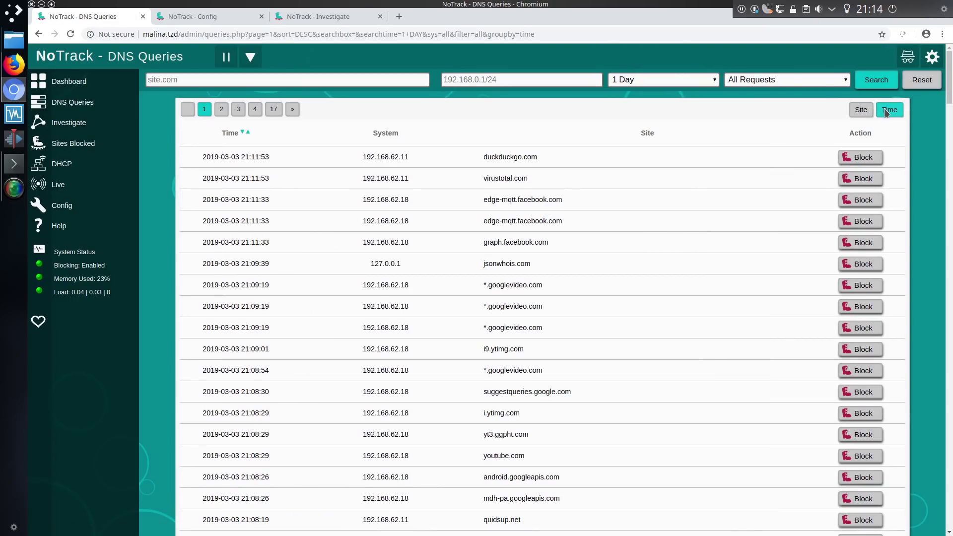
scroll(514, 348, down, 3)
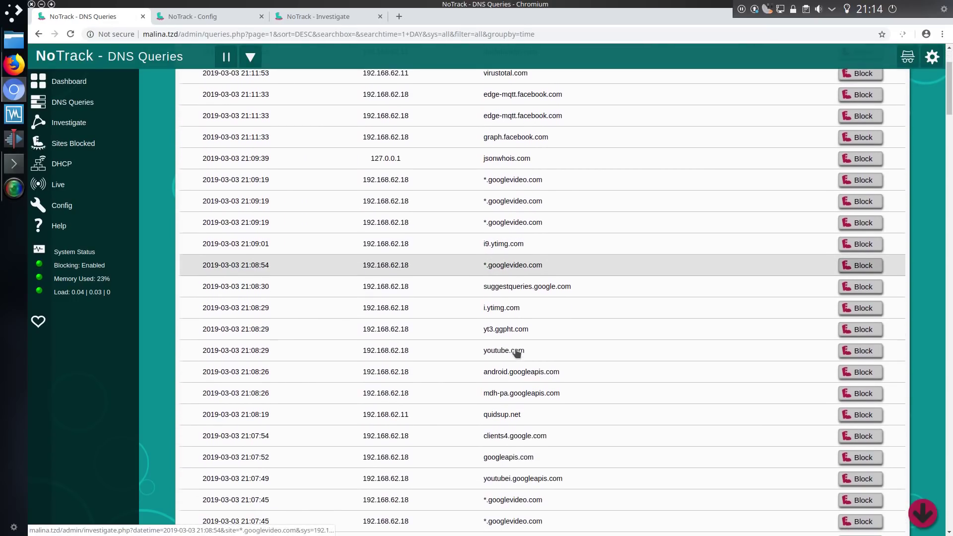
scroll(516, 355, down, 8)
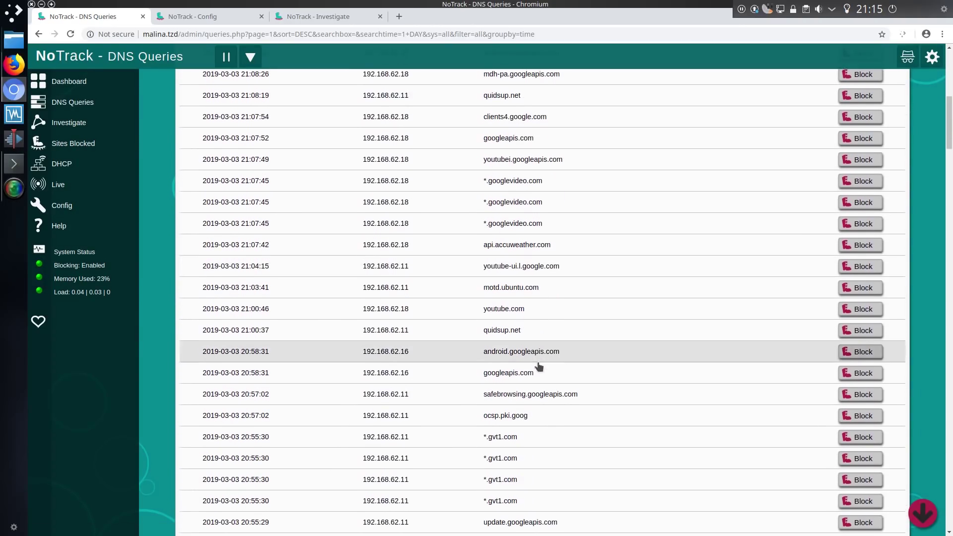
scroll(537, 373, down, 9)
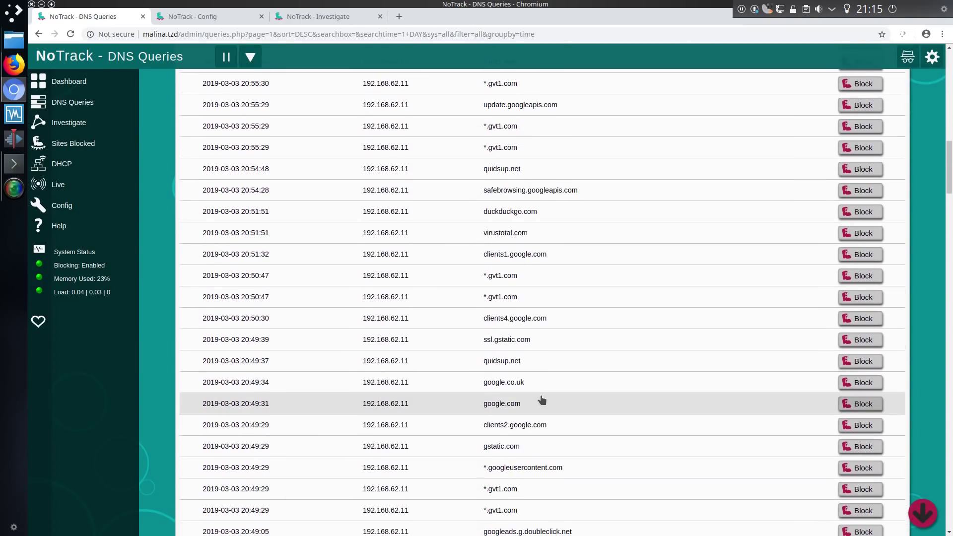
scroll(538, 392, down, 3)
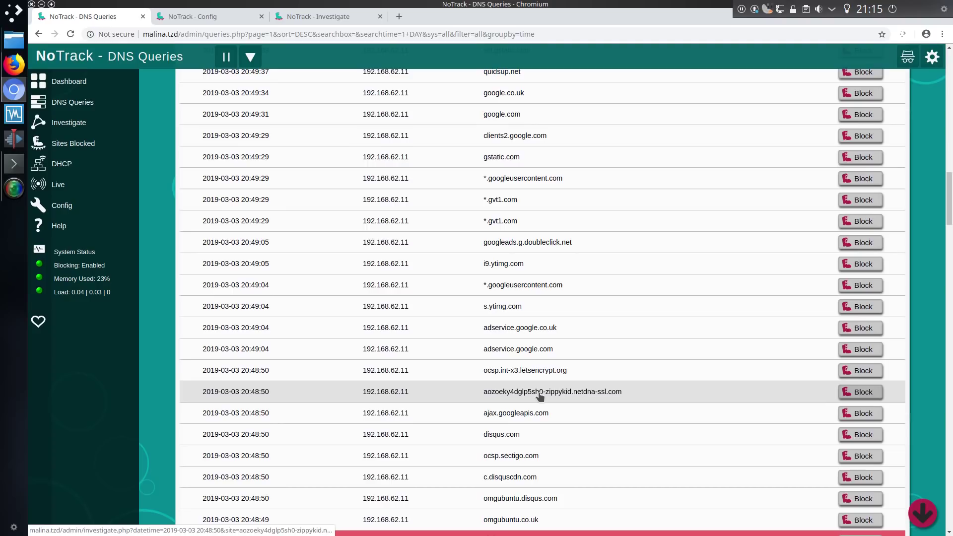
scroll(540, 396, down, 2)
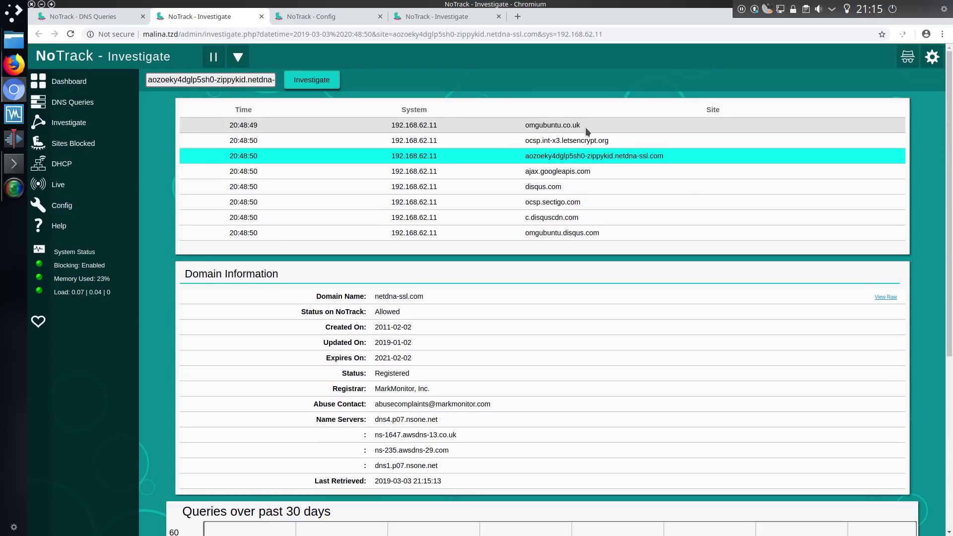
Scroll down to netdna-ssl.com's 30-day query chart and back up
scroll(531, 353, down, 5)
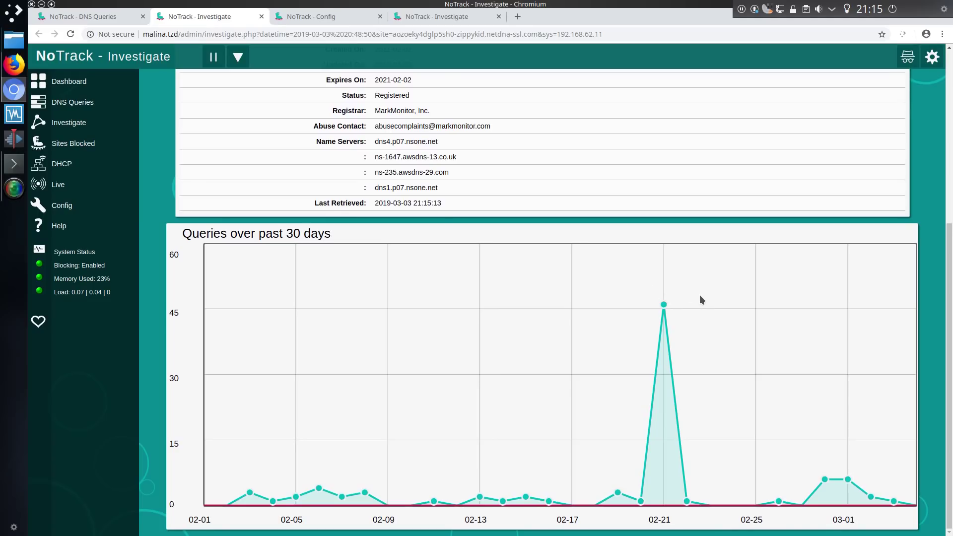
scroll(535, 331, up, 5)
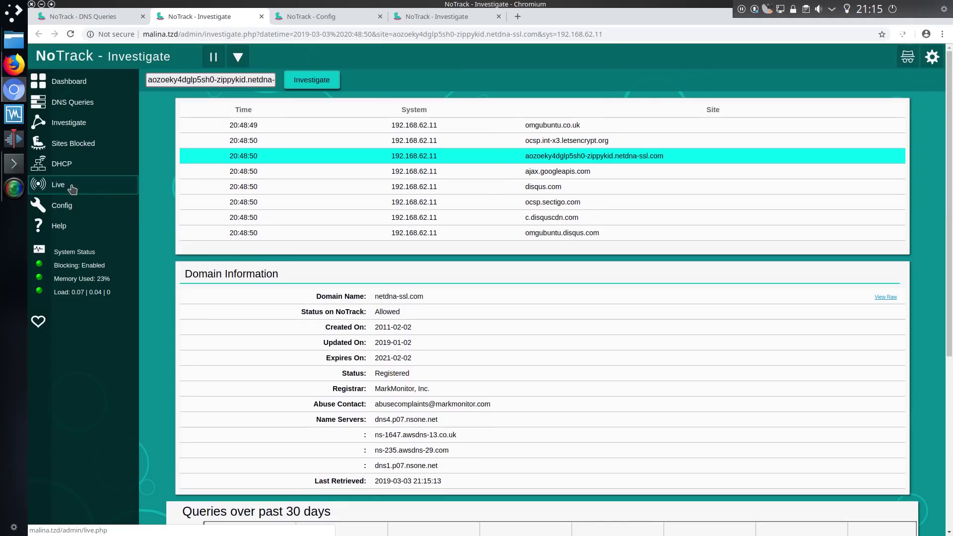
Open the Live view, load dailymail.com in a new tab, and return to the Live tab
click(72, 187)
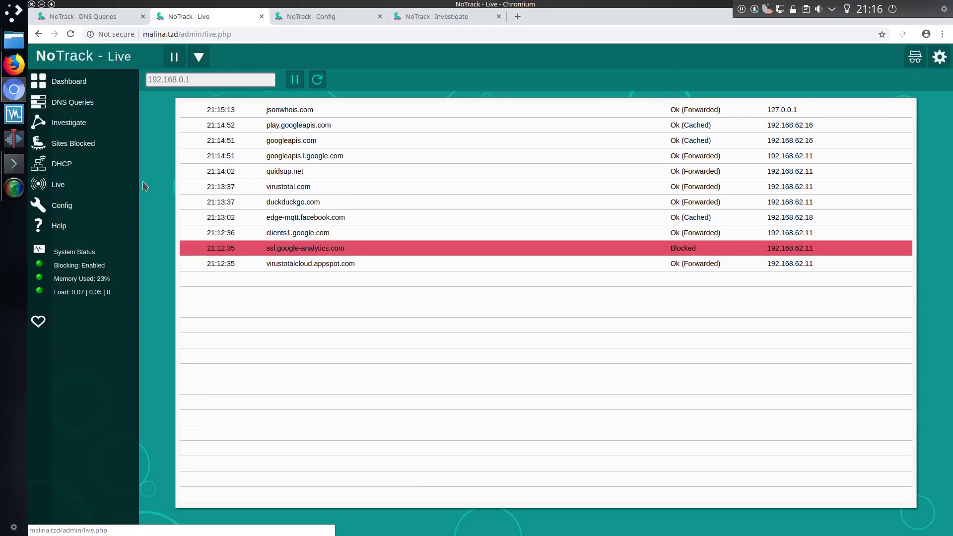
key(ctrl+t)
text(dailymail.com)
key(Return)
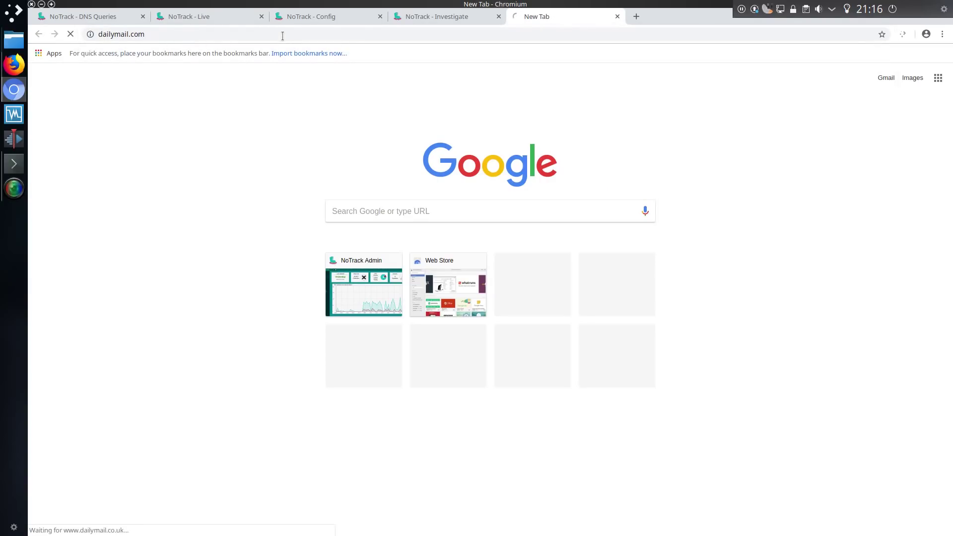
click(64, 17)
click(189, 14)
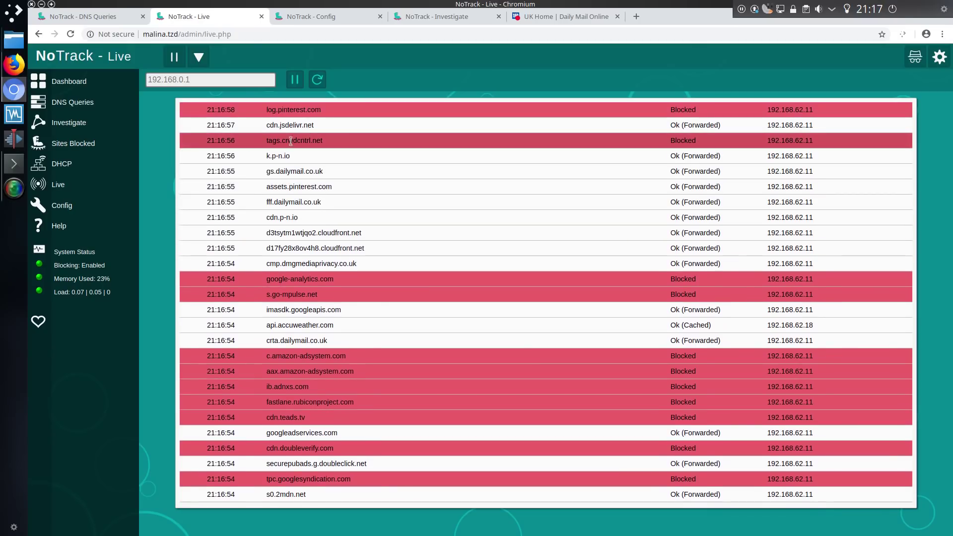
Open Config, view the Select Block Lists page, and go back to the overview
click(88, 109)
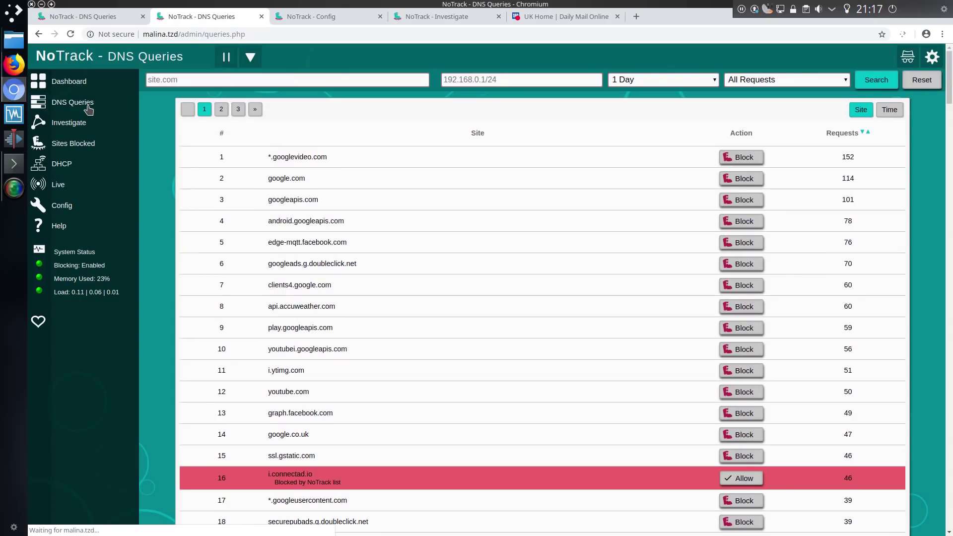
click(65, 206)
click(260, 246)
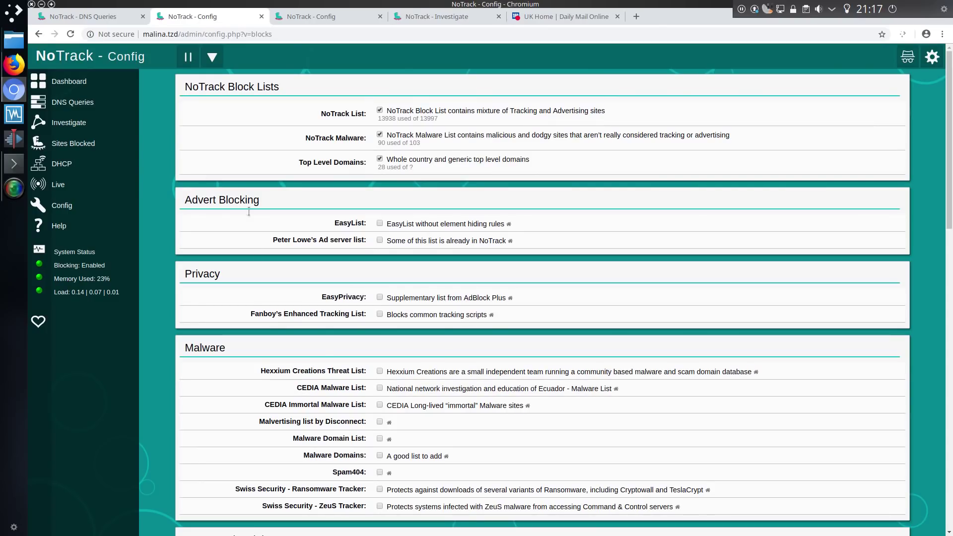
click(39, 34)
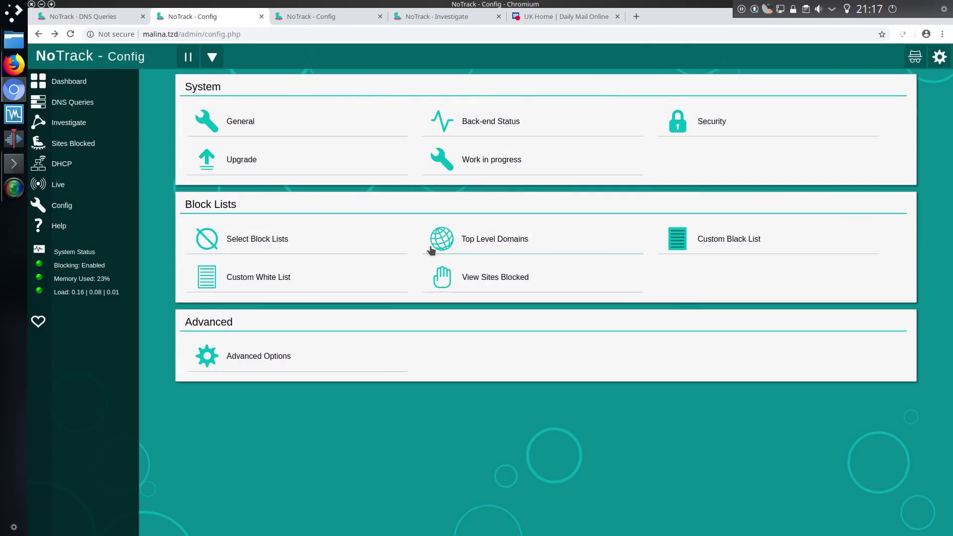
Open Top Level Domains, browse the Country list, then return to New Generic domains and the help
click(467, 240)
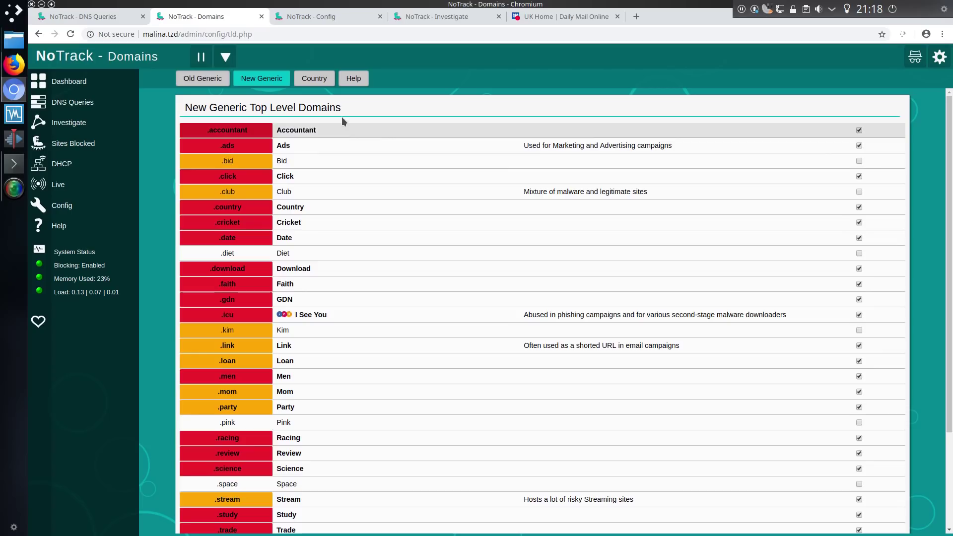
click(313, 78)
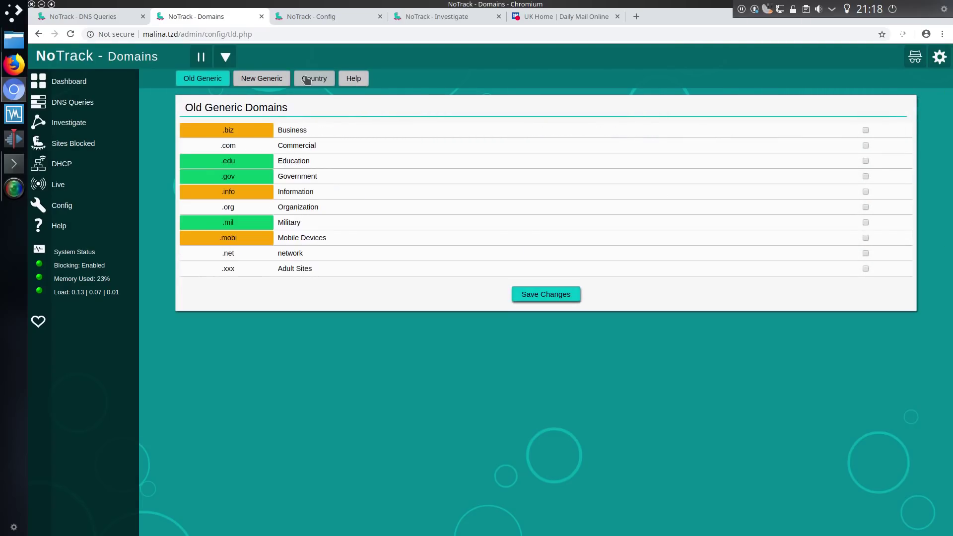
click(306, 81)
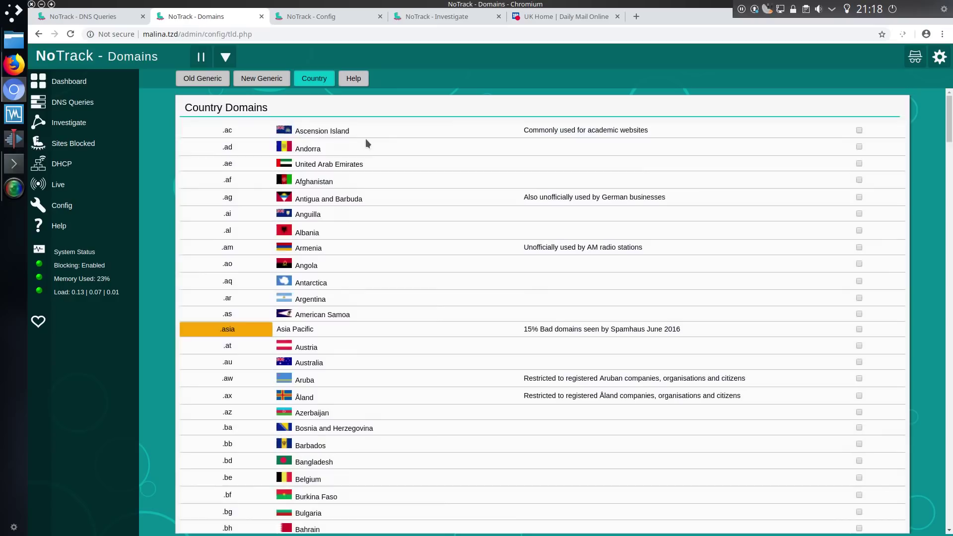
scroll(385, 198, down, 3)
scroll(385, 201, down, 12)
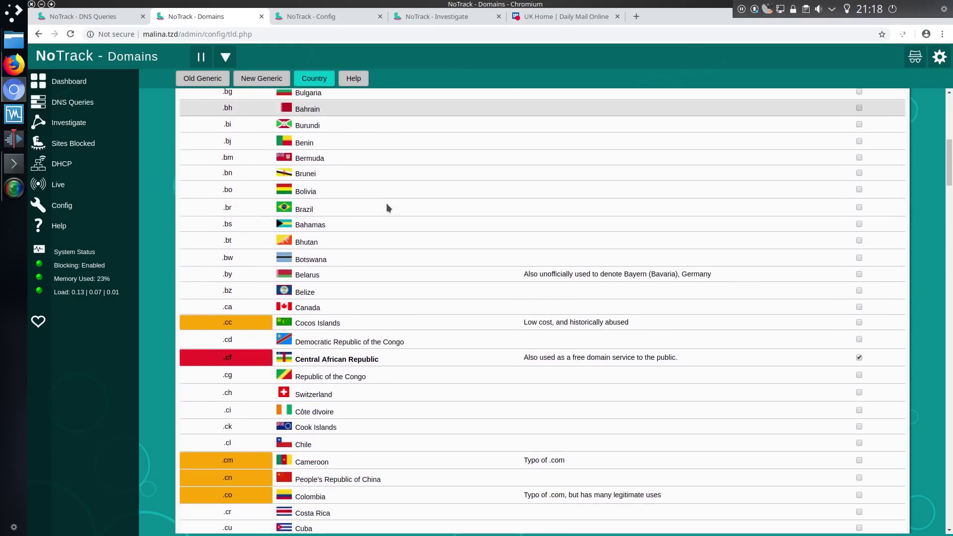
scroll(392, 209, down, 6)
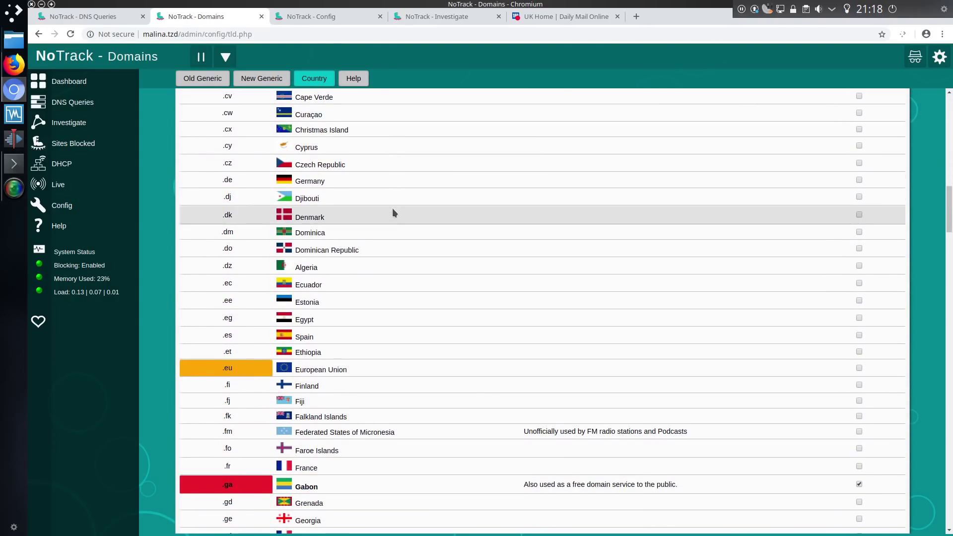
scroll(396, 213, down, 6)
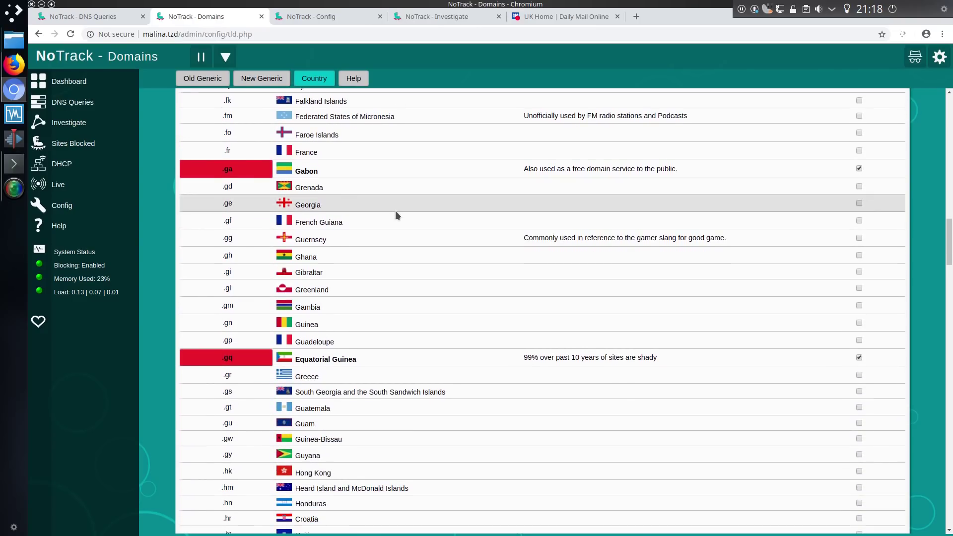
scroll(395, 211, down, 7)
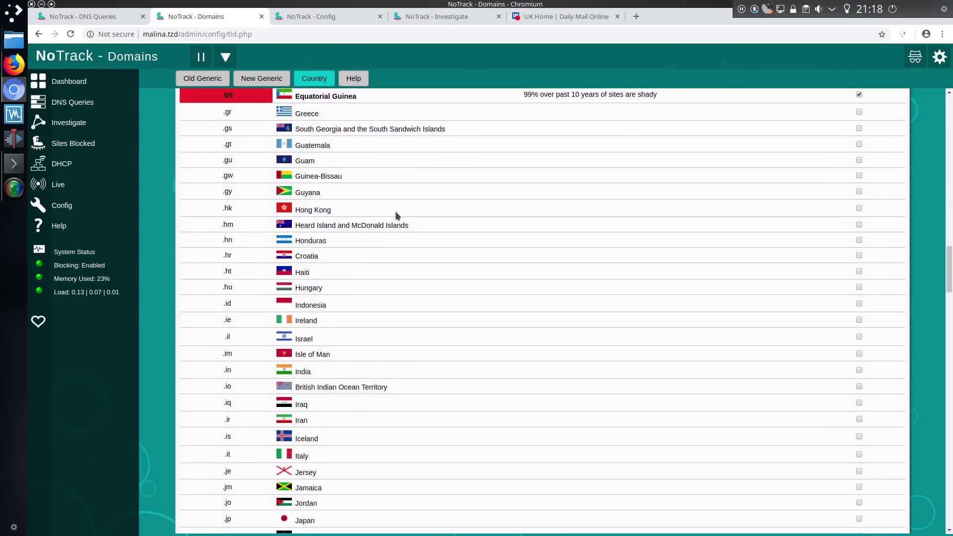
scroll(391, 212, down, 2)
click(273, 82)
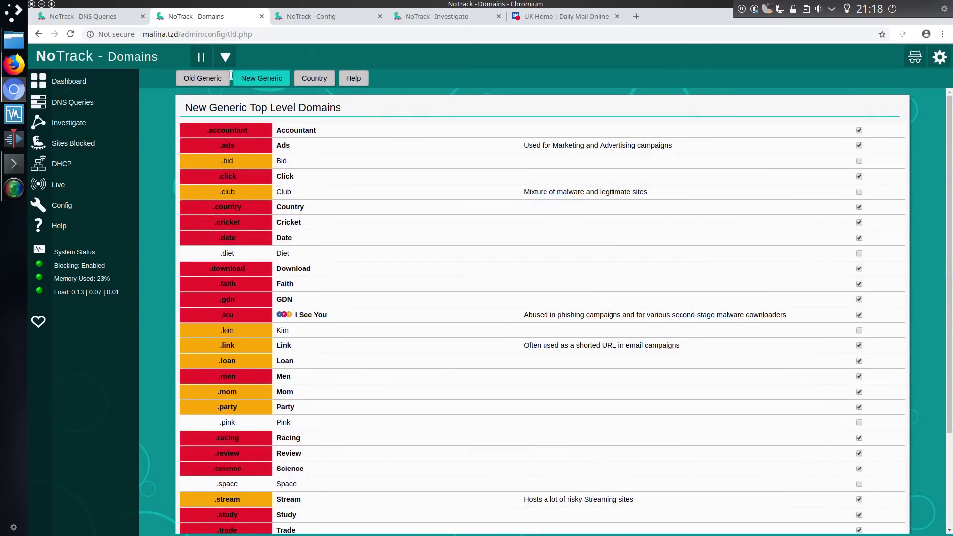
click(353, 78)
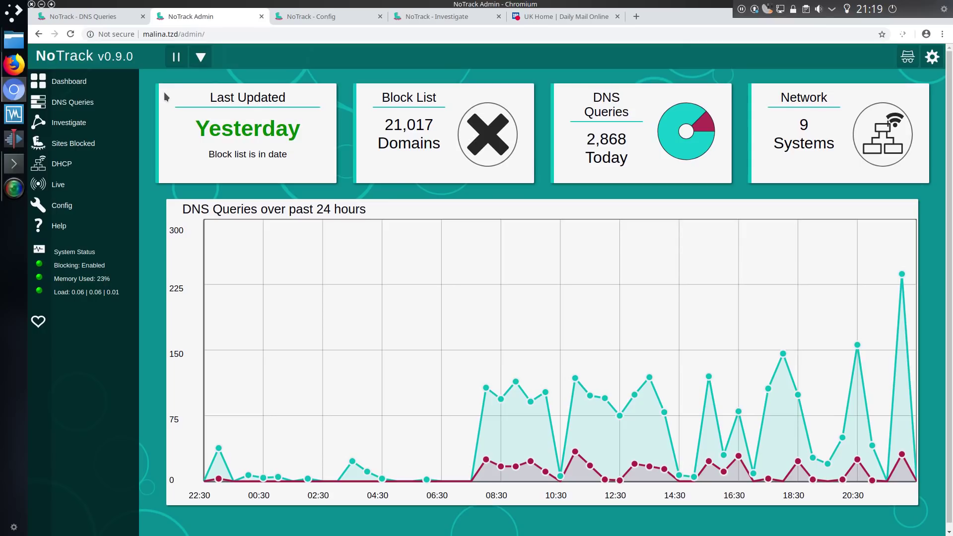
From Config, browse the block lists down to Region Specific, then return to the Config overview
click(83, 208)
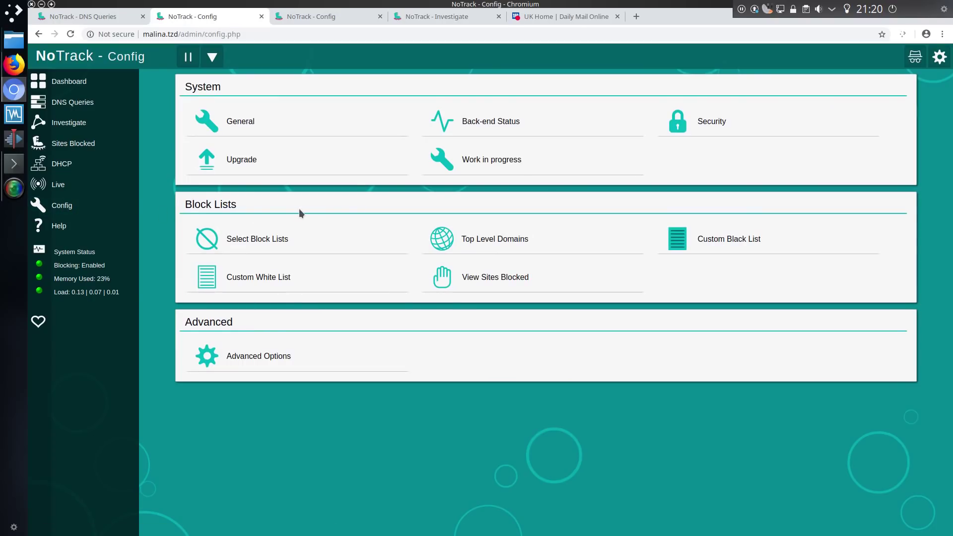
click(272, 242)
scroll(238, 225, down, 15)
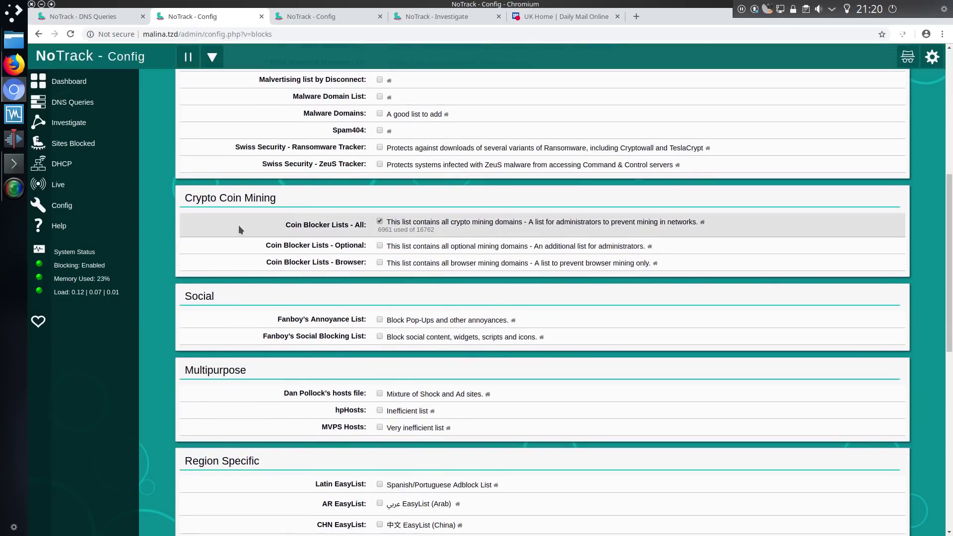
scroll(249, 257, down, 5)
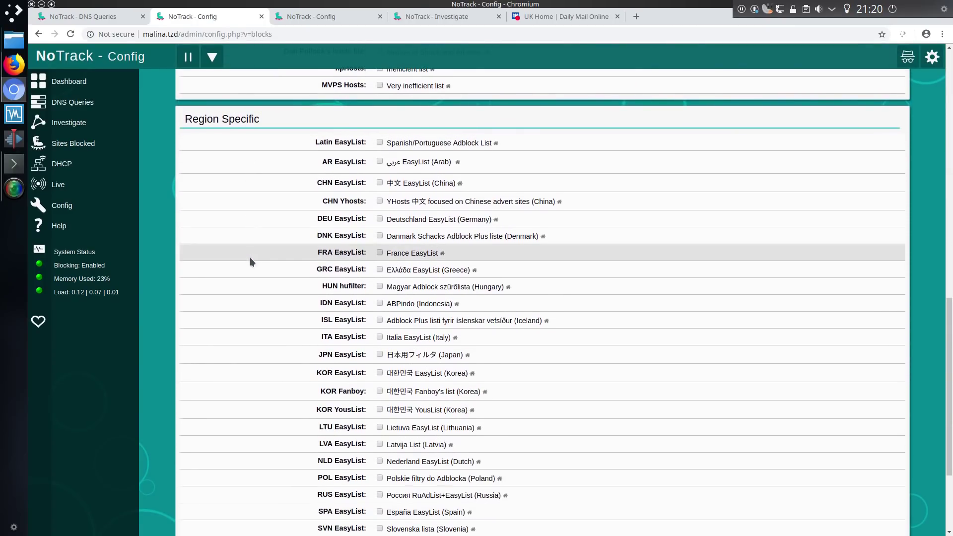
click(39, 33)
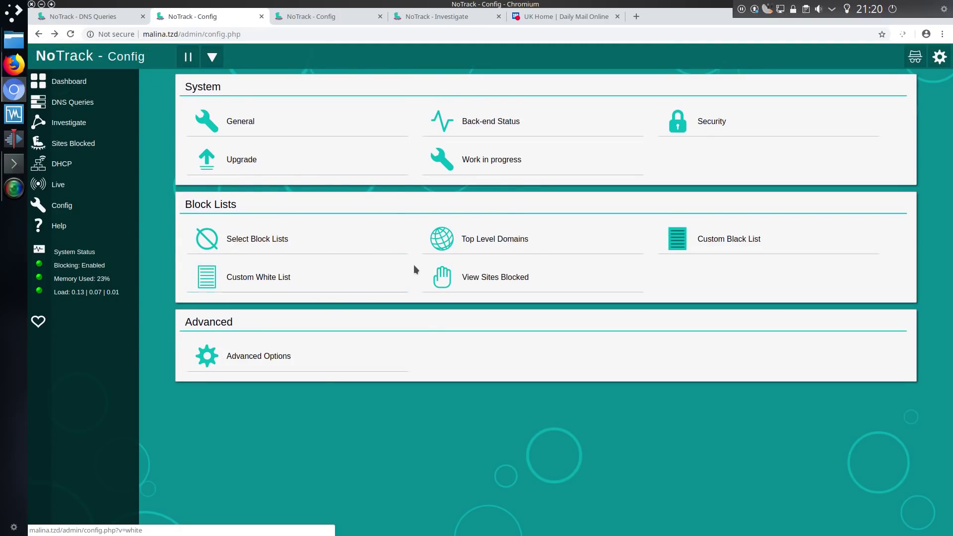
Review Back-end Status, then open General showing version 0.9.0 with Dnsmasq and Lighttpd running
click(500, 126)
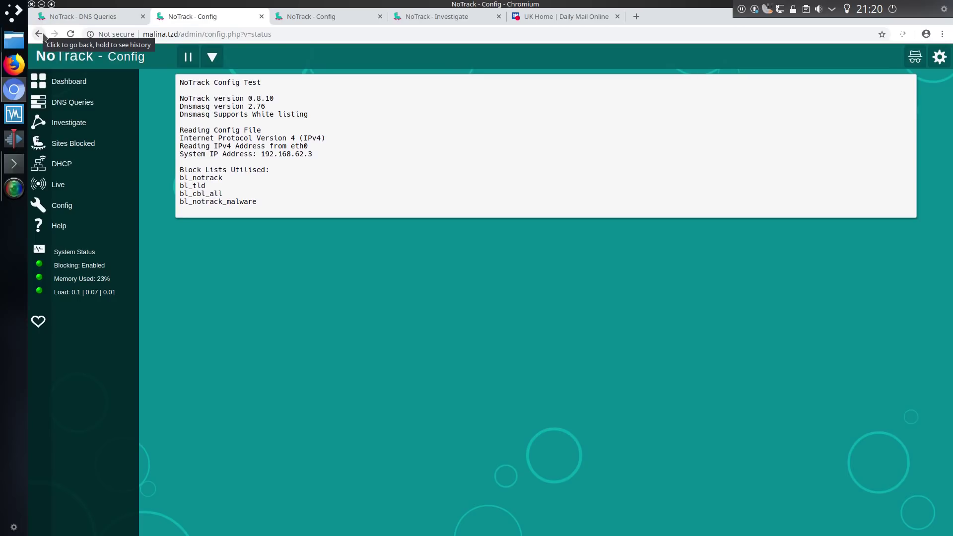
click(40, 34)
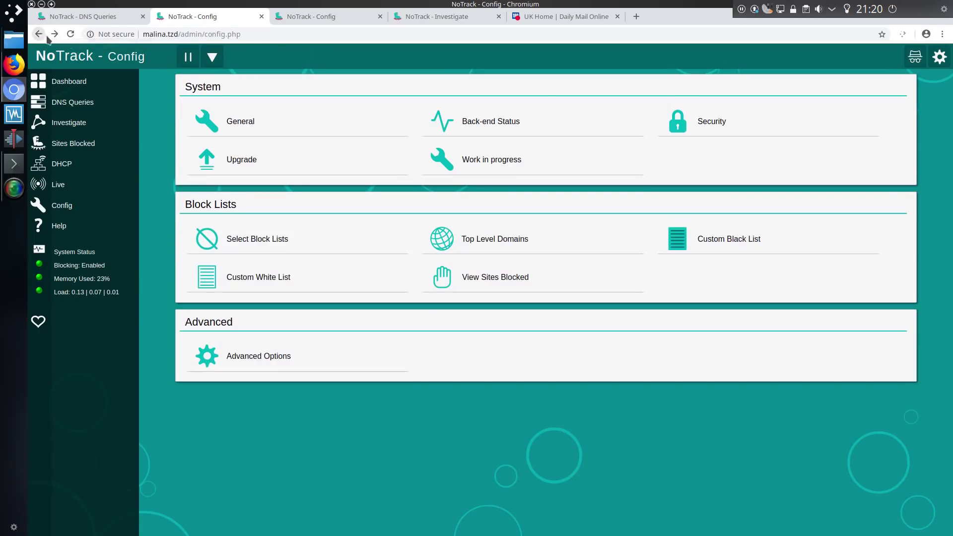
click(232, 122)
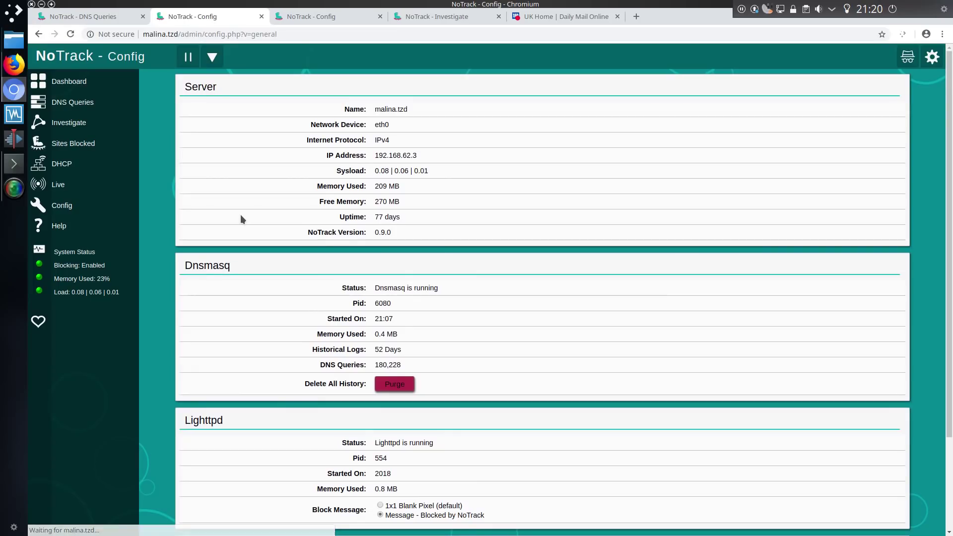